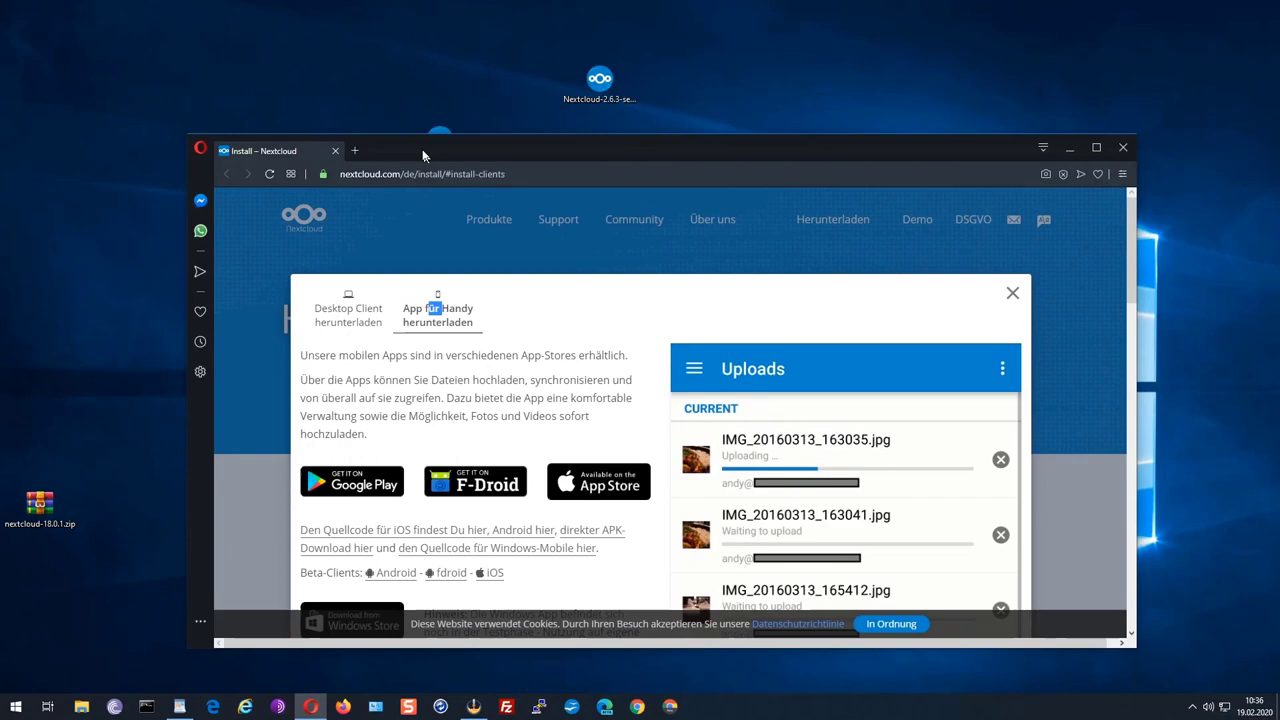
Step: Download the Windows desktop client from the Nextcloud install page's desktop client section
left_click_drag(423, 155, 444, 145)
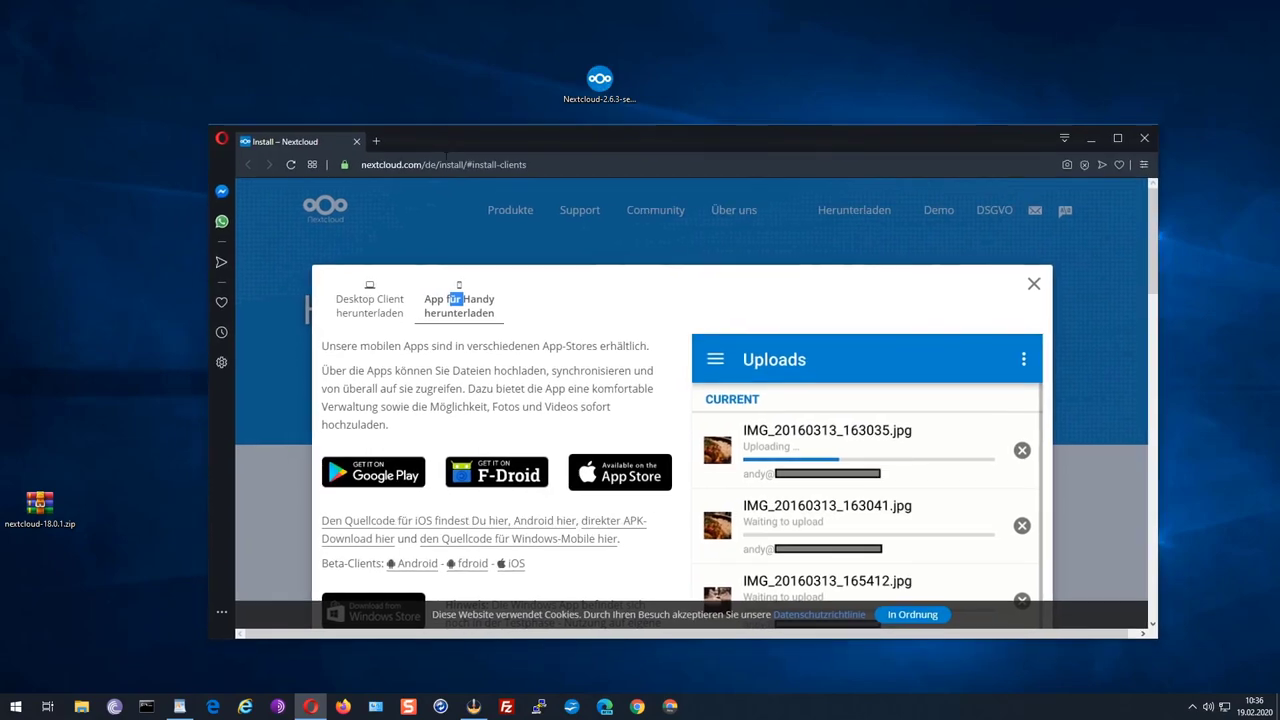
scroll(551, 360, "down", 2)
scroll(593, 367, "up", 2)
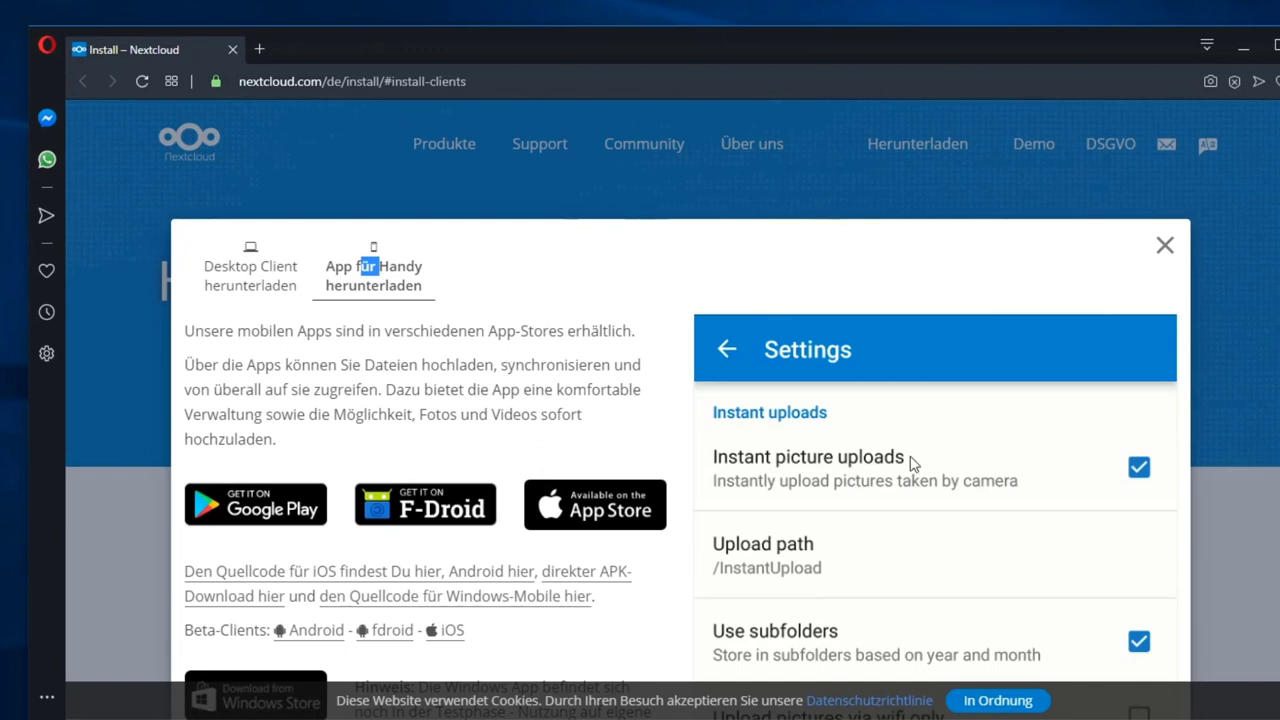
left_click(225, 272)
scroll(250, 362, "down", 3)
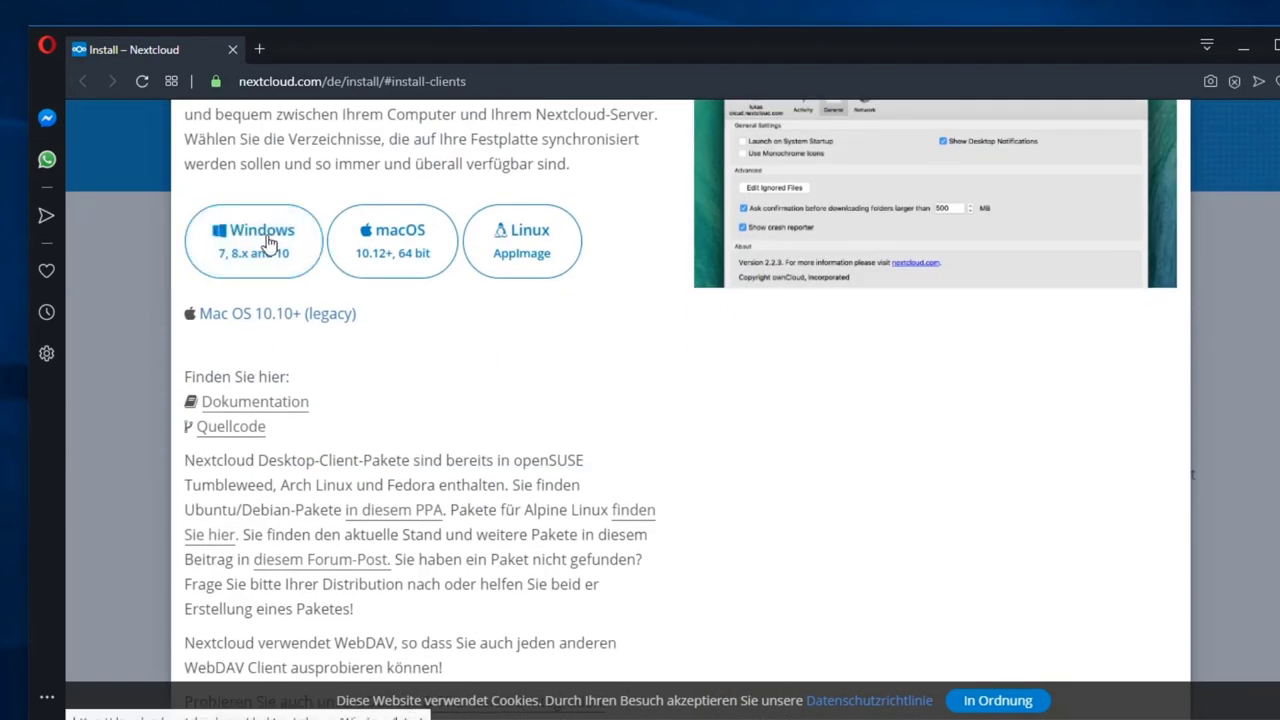
left_click(240, 255)
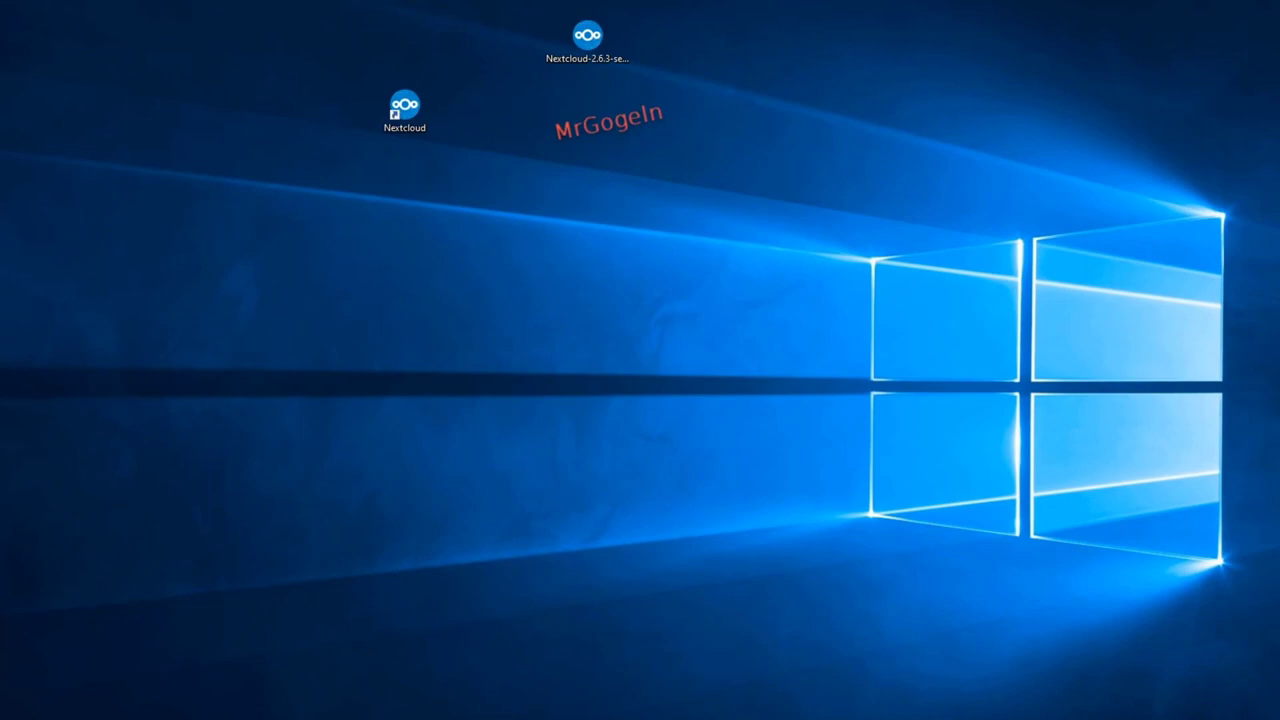
Step: Launch Nextcloud-2.6.3-setup.exe from the desktop and allow it to make changes to the device
left_click(586, 48)
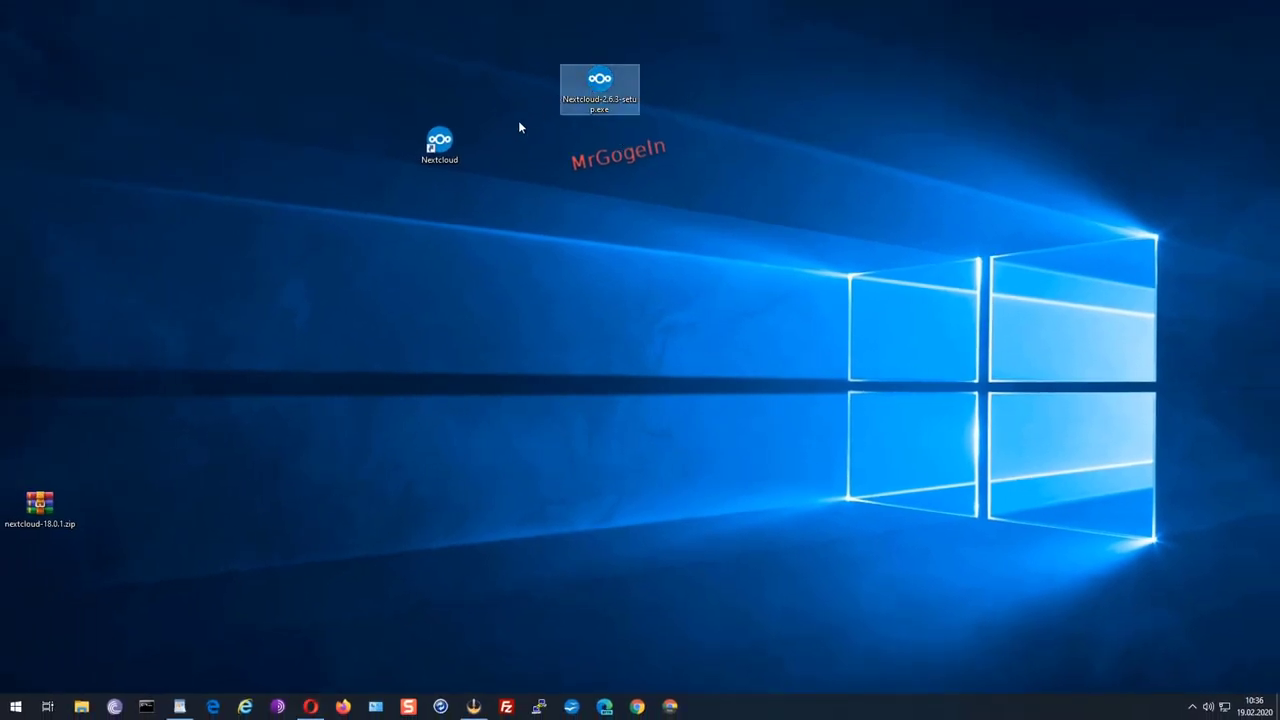
left_click_drag(377, 92, 485, 190)
double_click(612, 86)
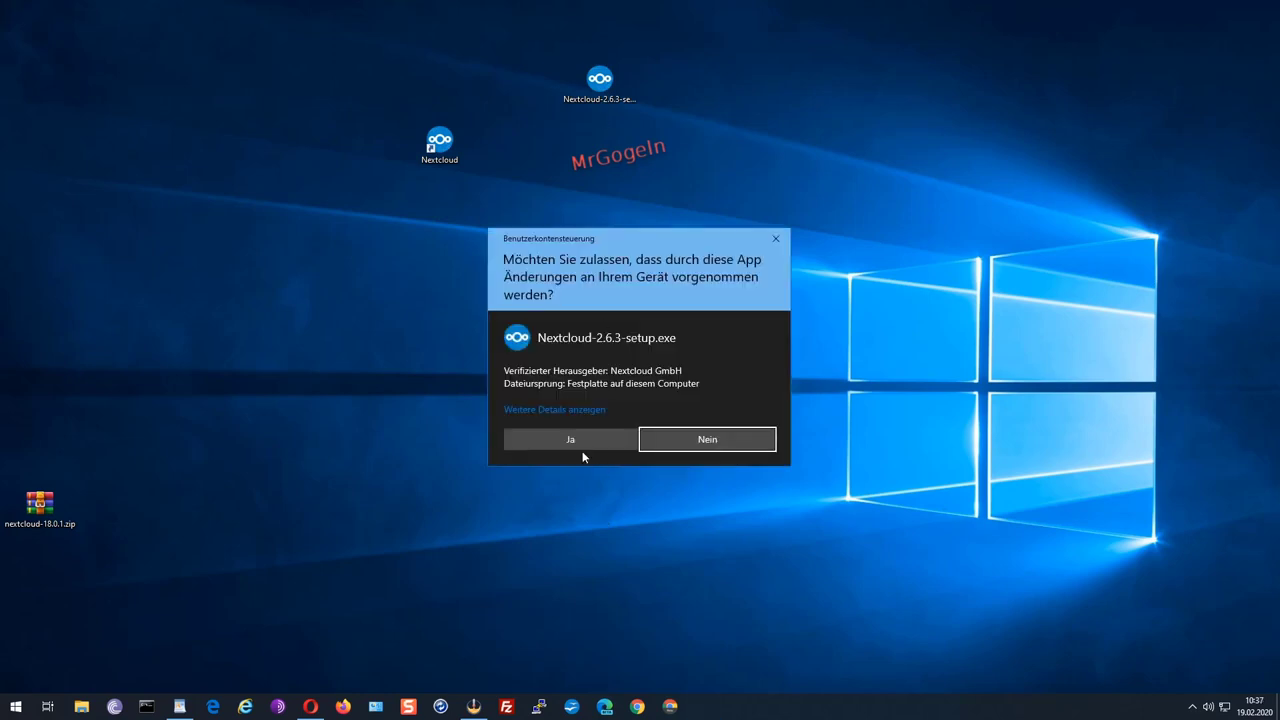
left_click(572, 434)
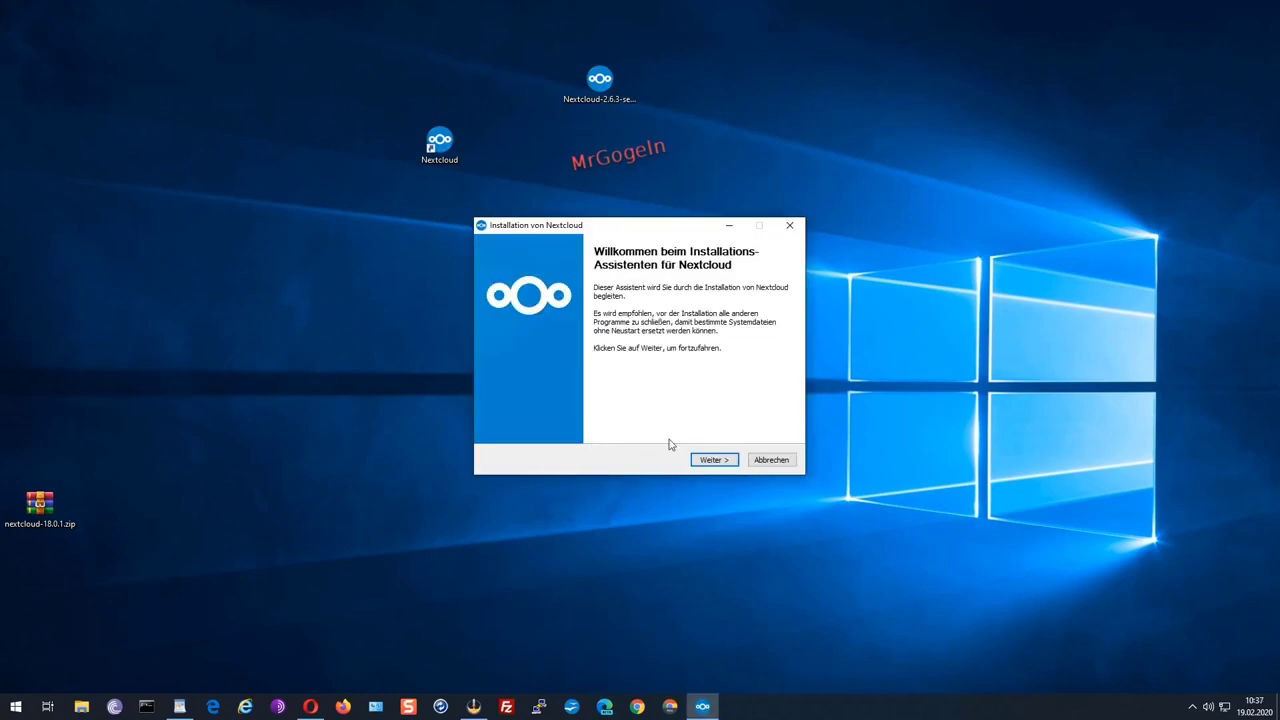
Step: Uninstall the existing Nextcloud client with the setup's "Nextcloud entfernen" option and close the uninstaller
left_click(703, 463)
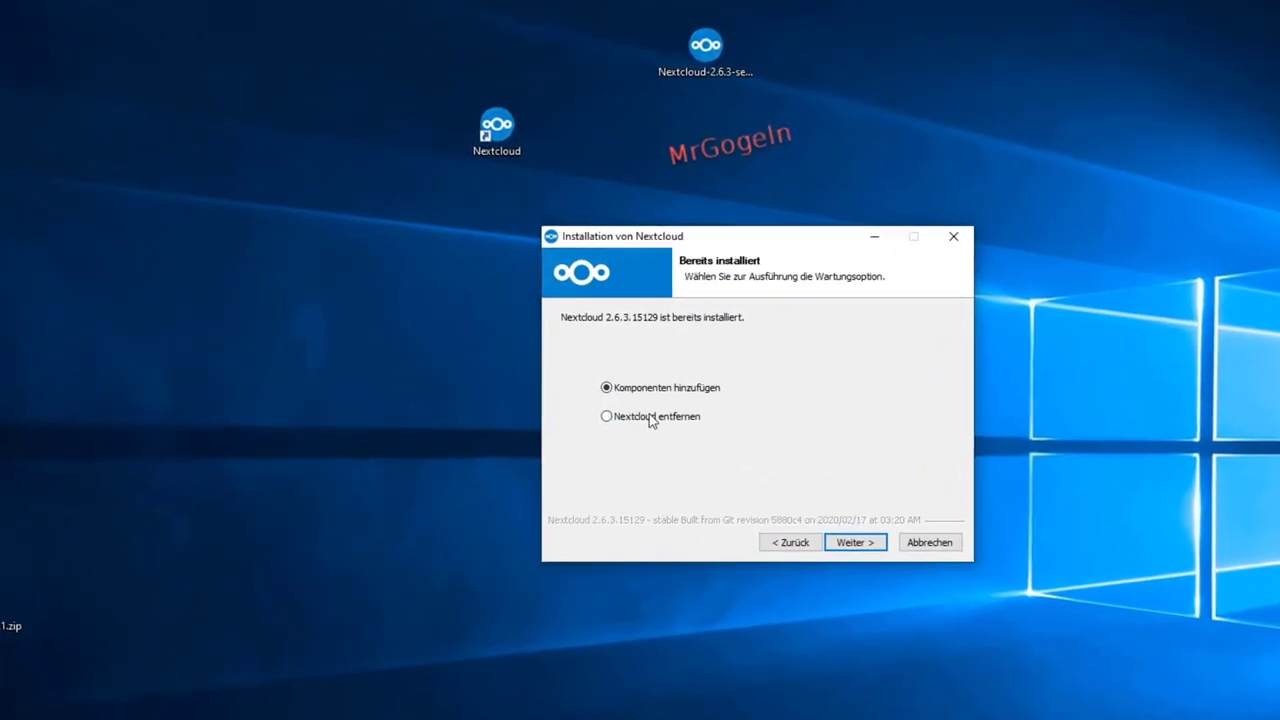
left_click(585, 364)
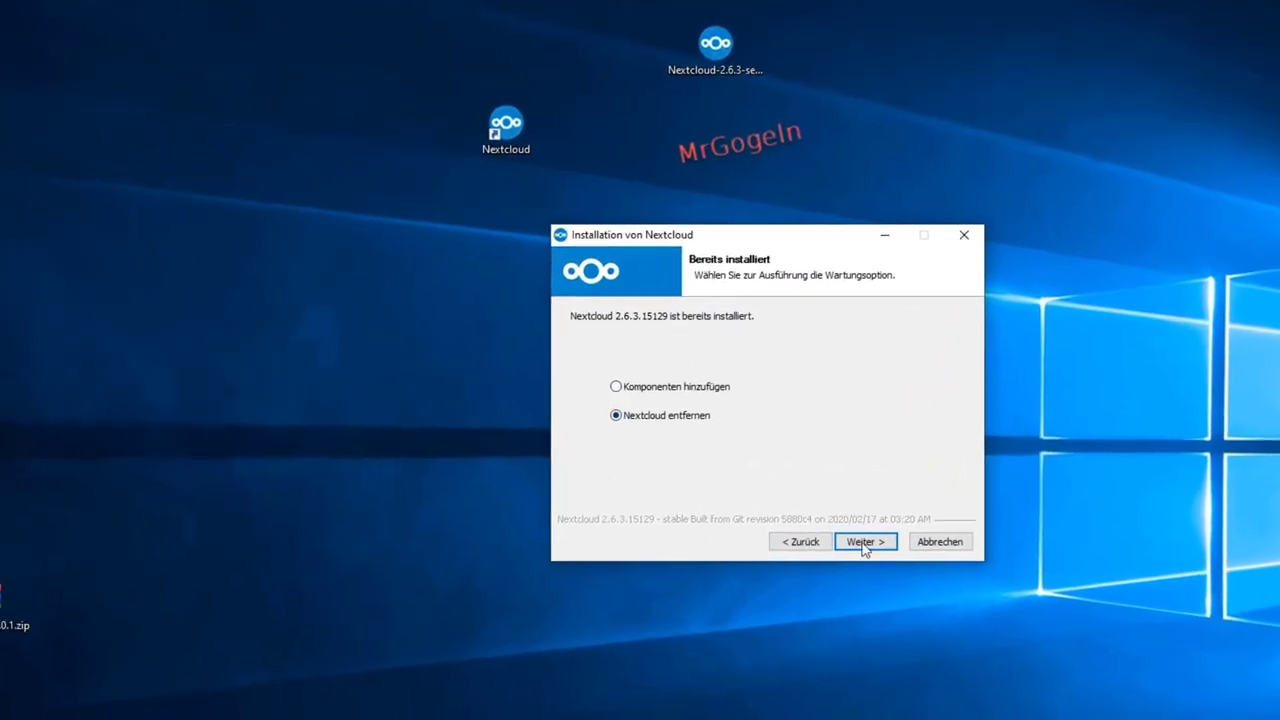
left_click(883, 518)
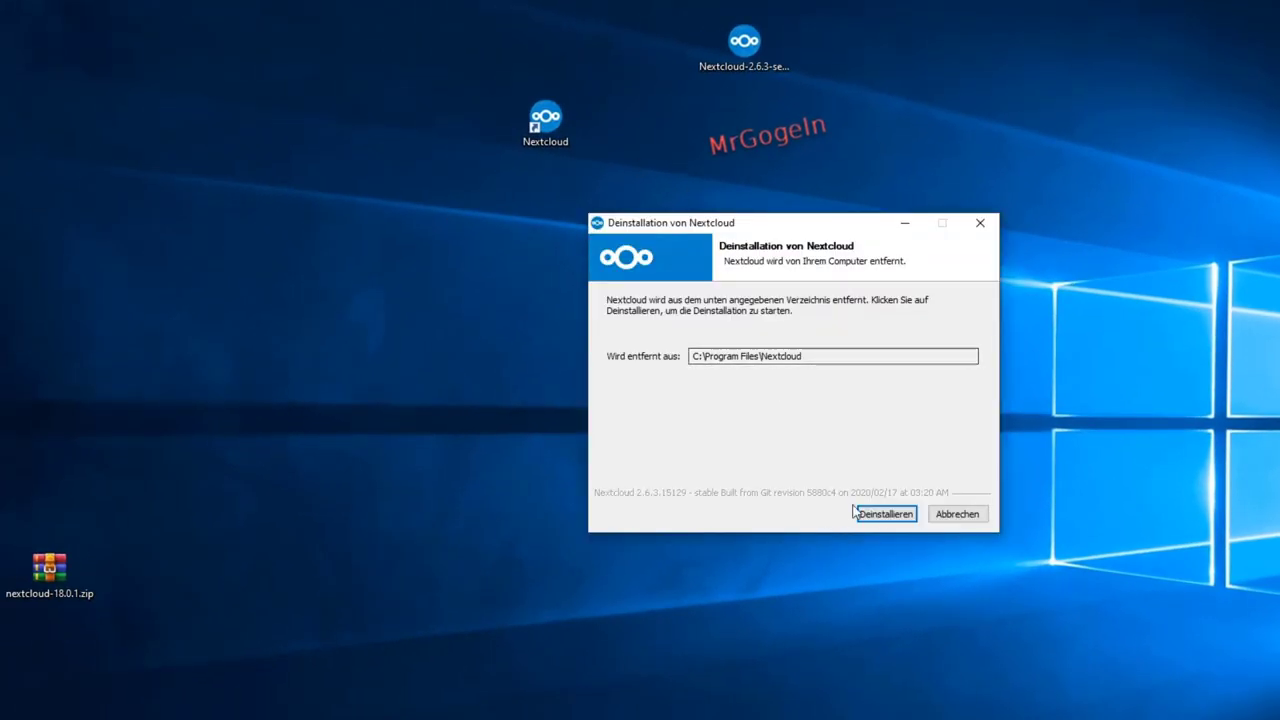
left_click(882, 516)
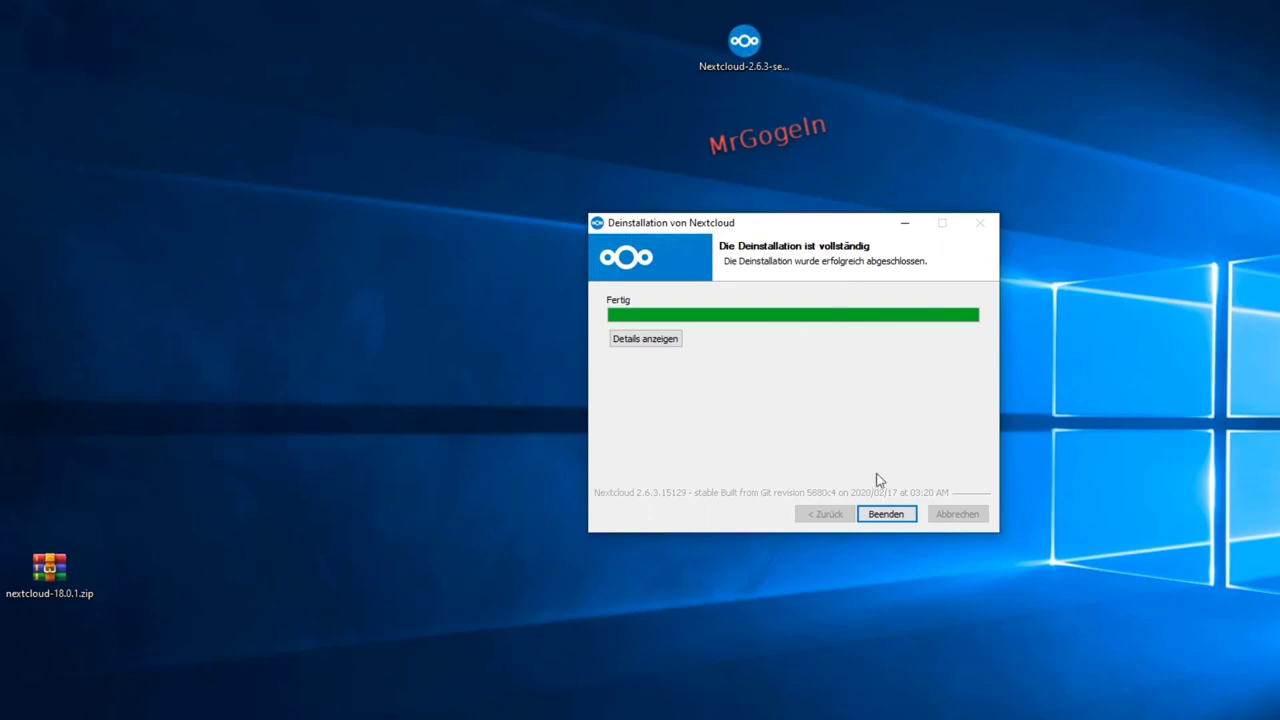
left_click(886, 516)
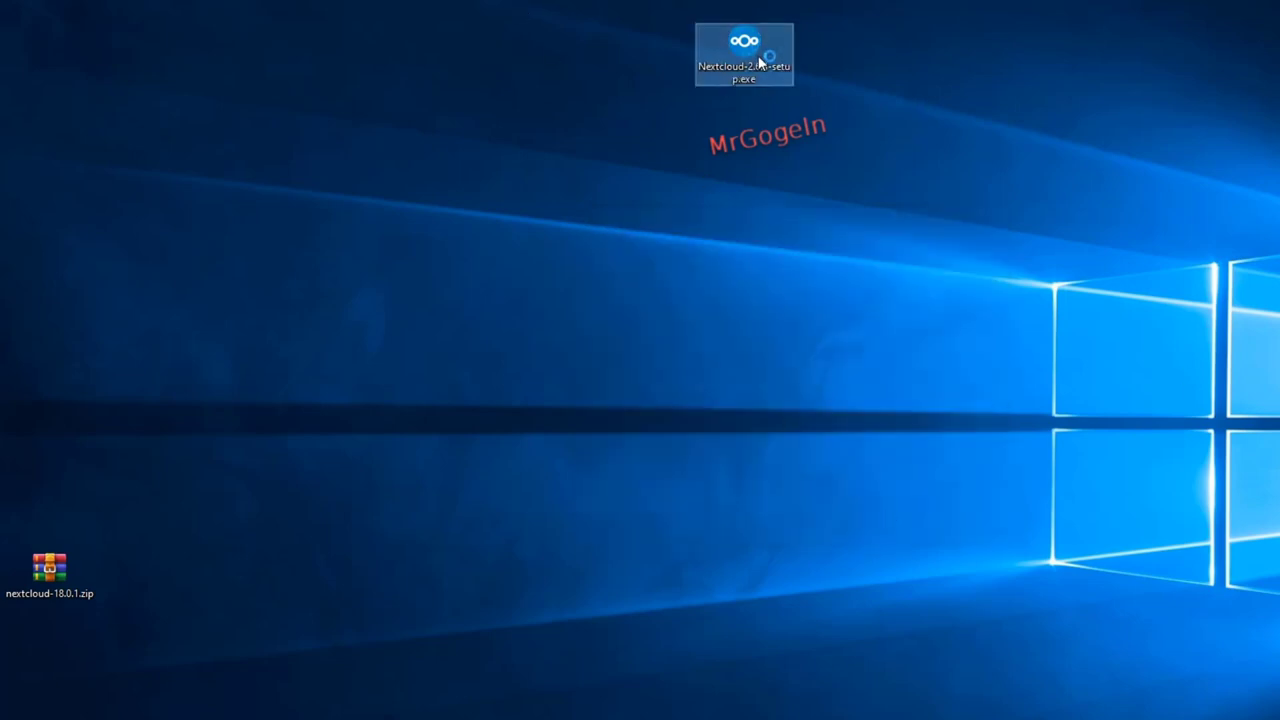
Step: Run the Nextcloud setup again and install the Standard components, including the program menu and desktop shortcuts, to C:\Program Files\Nextcloud
left_click(733, 488)
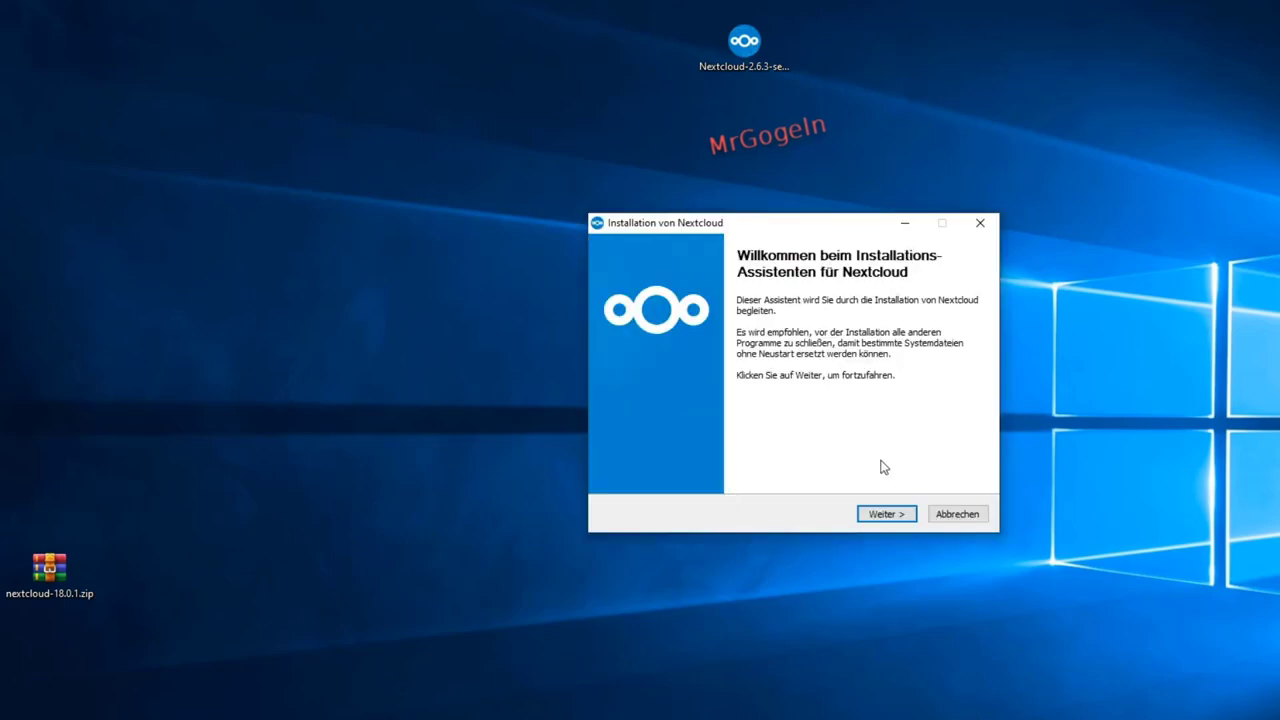
left_click(886, 514)
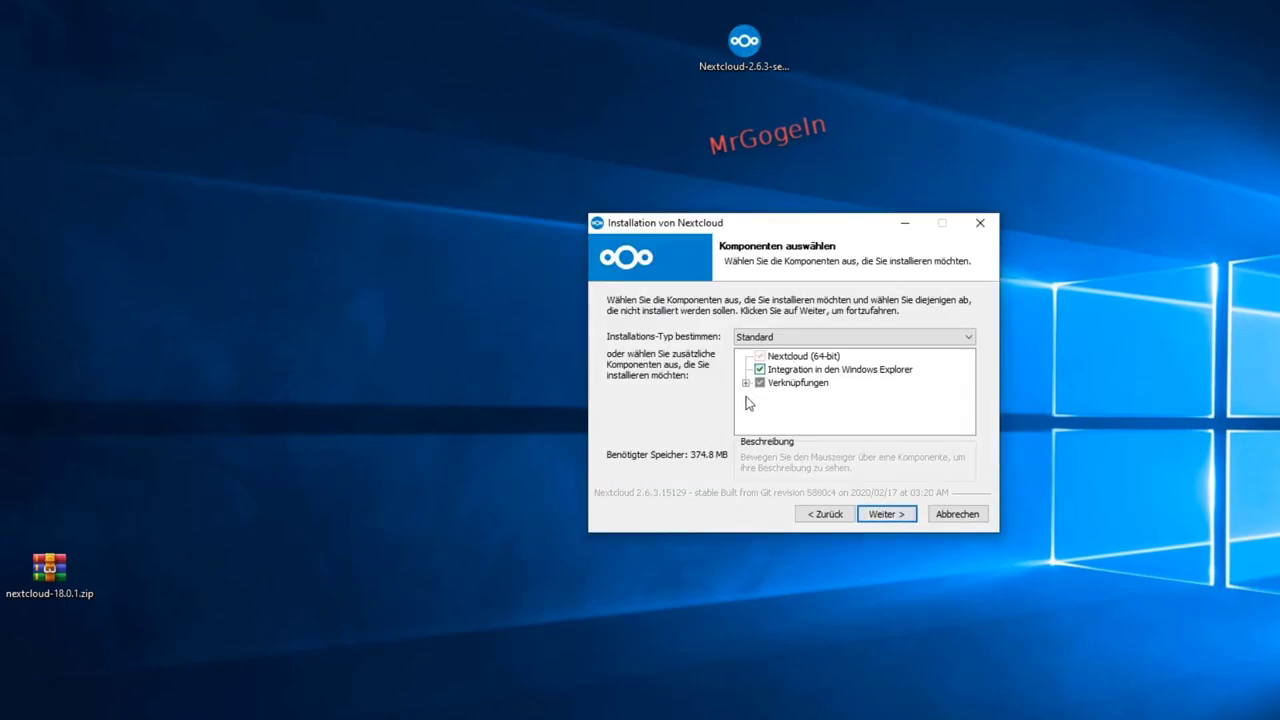
left_click(745, 382)
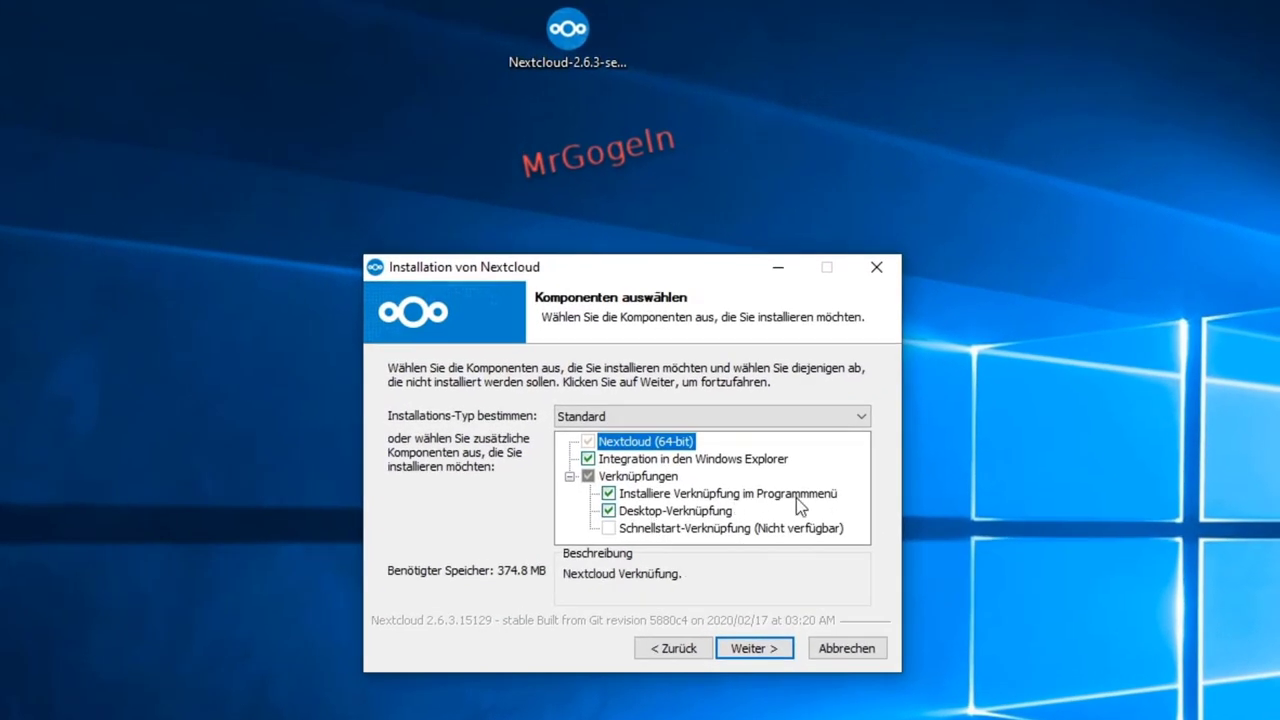
left_click(754, 648)
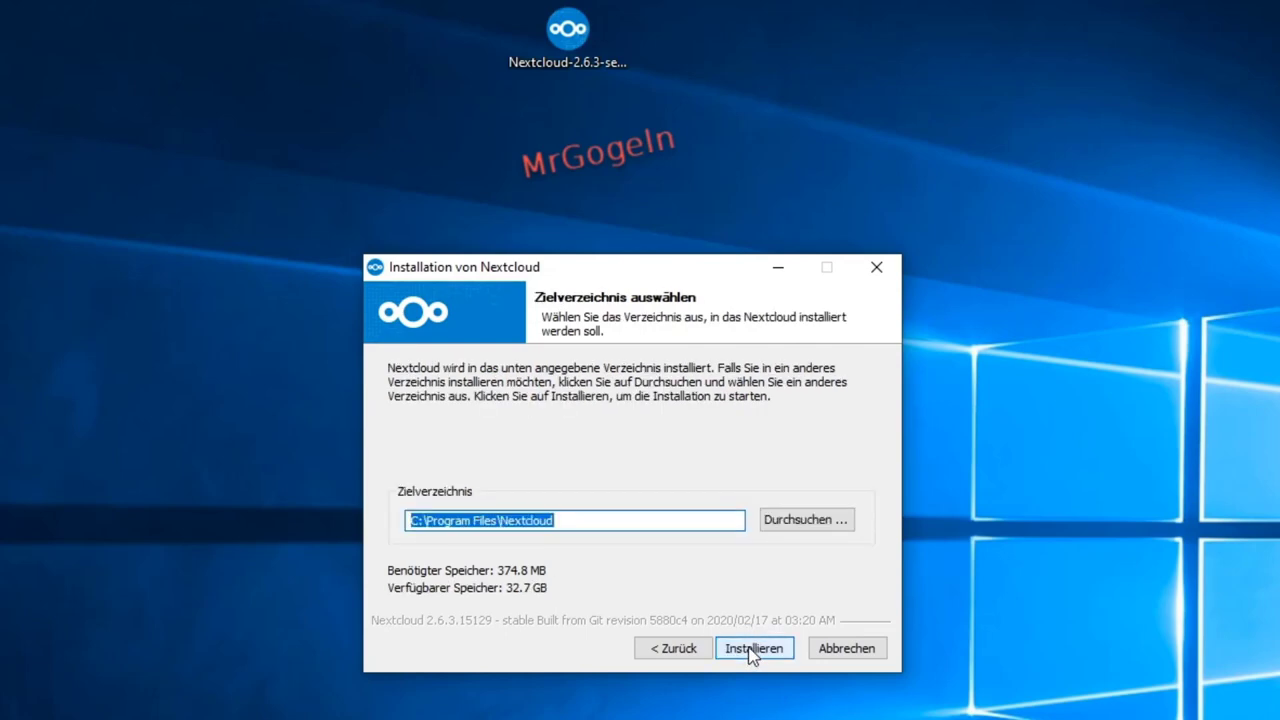
left_click(590, 525)
left_click(752, 650)
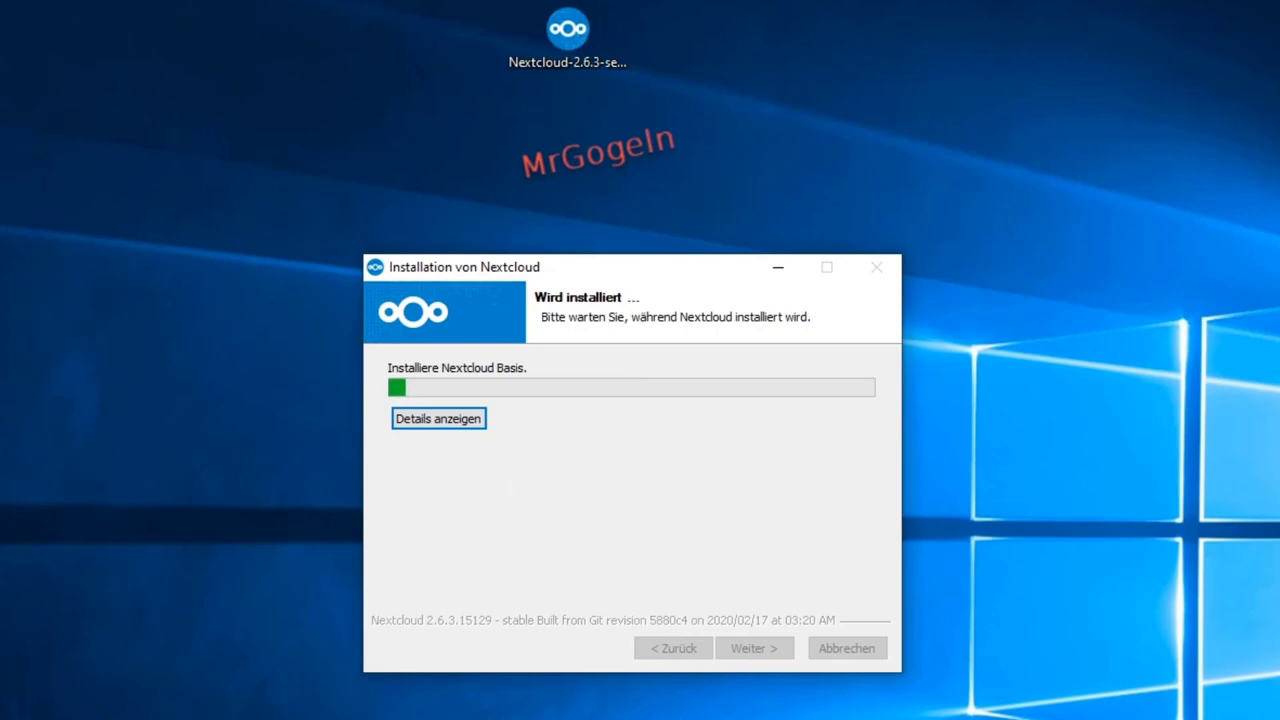
Step: Open File Explorer and arrange it beside the Nextcloud installation window with the navigation pane's drives and folders in view
key("super+e")
left_click_drag(700, 272, 263, 219)
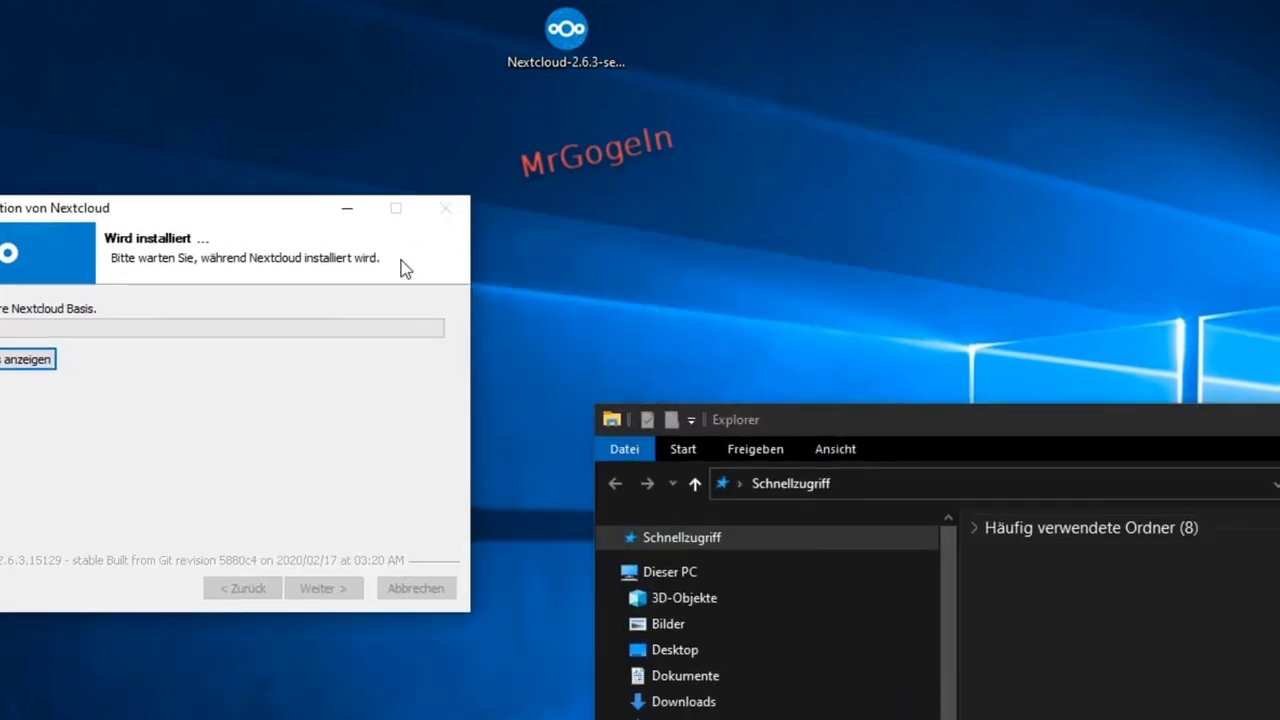
left_click_drag(950, 363, 871, 217)
scroll(639, 459, "down", 1)
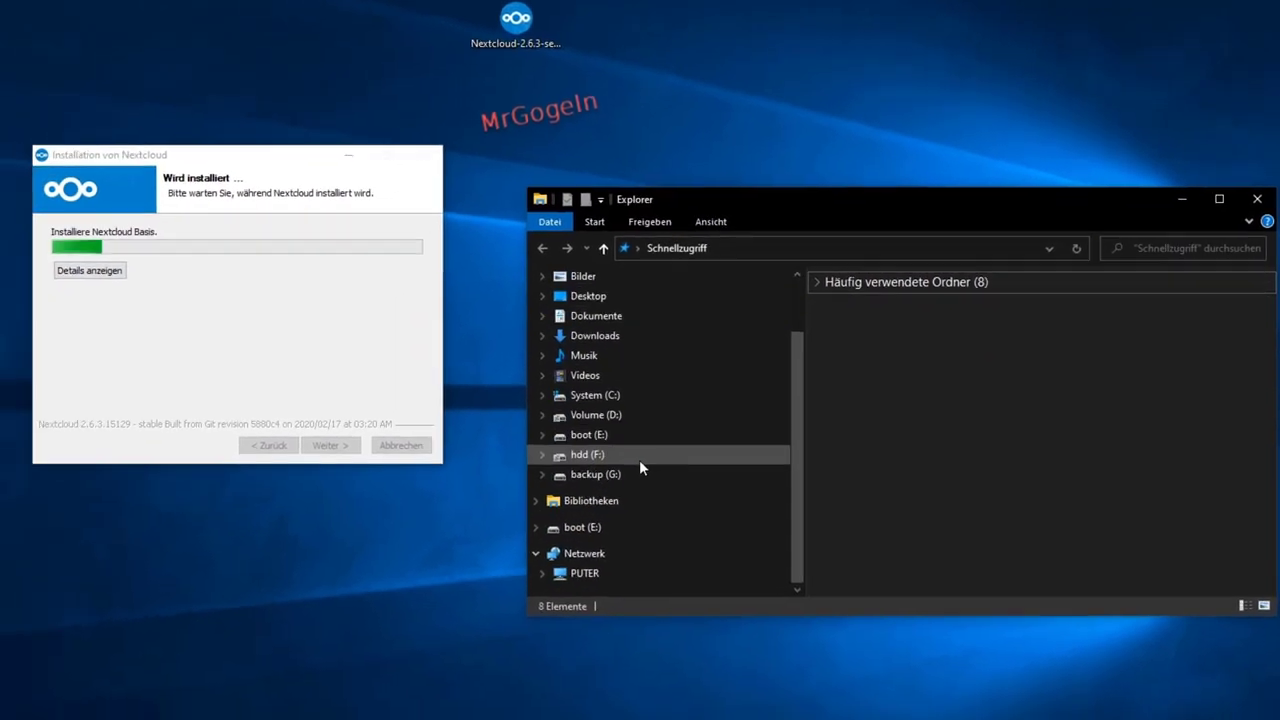
scroll(639, 459, "up", 1)
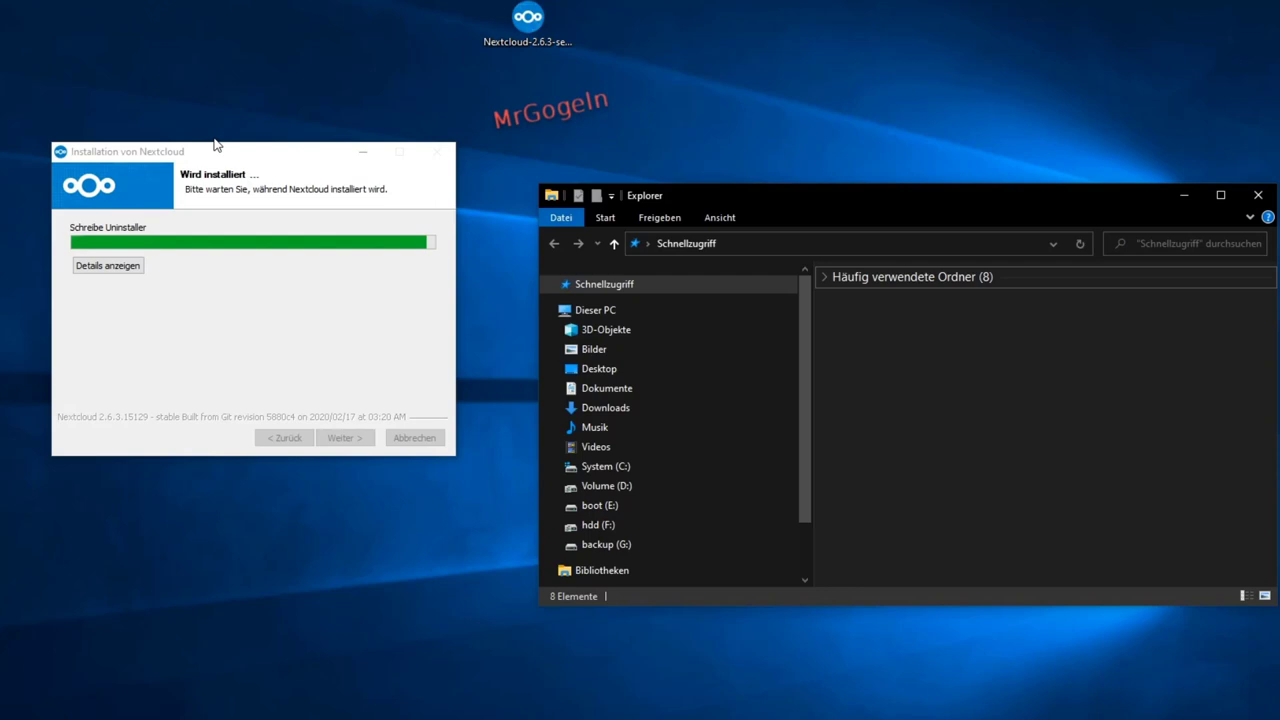
Step: Move the Nextcloud desktop shortcut near the setup file and finish the installation with "Nextcloud ausführen" enabled
left_click(216, 47)
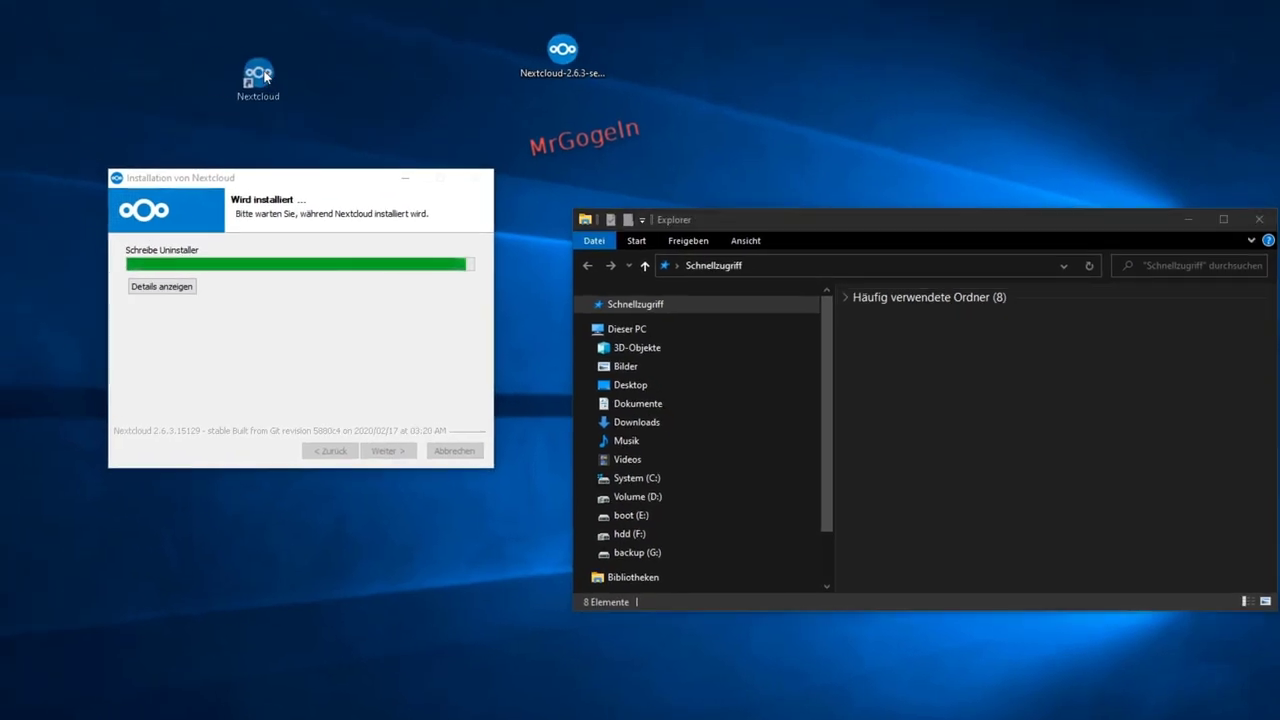
left_click_drag(265, 77, 378, 52)
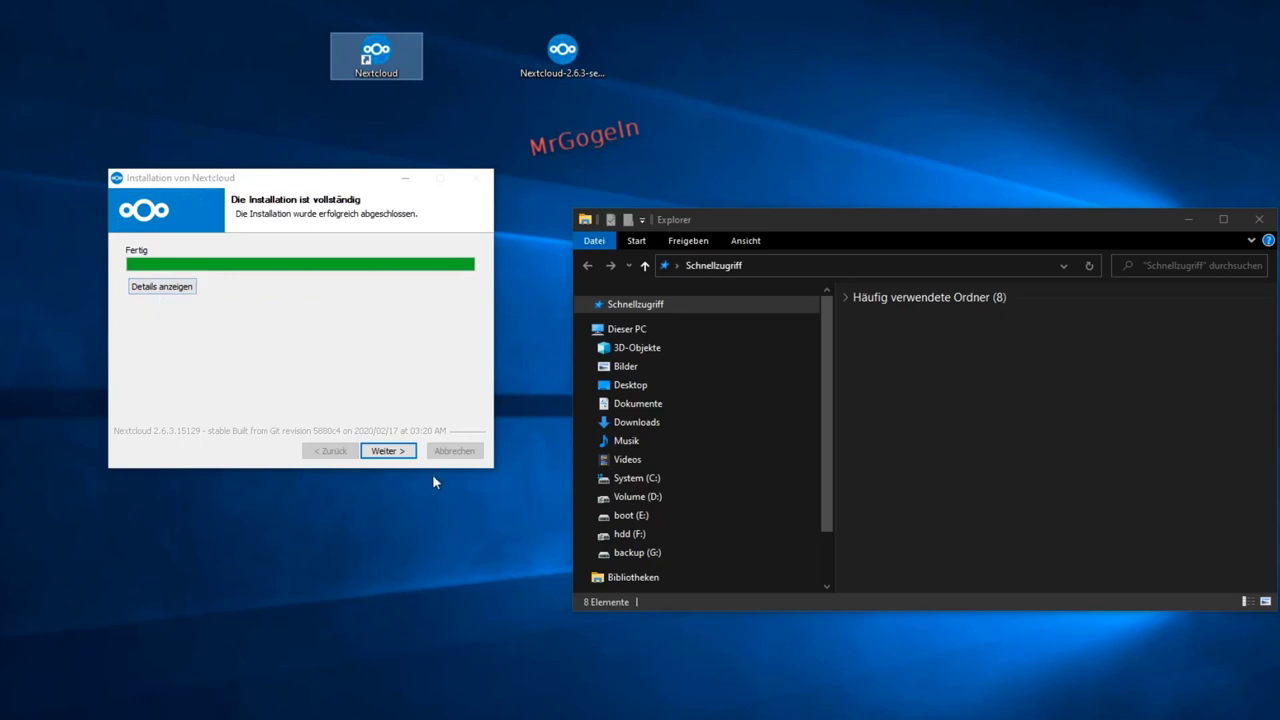
left_click(408, 456)
left_click(408, 453)
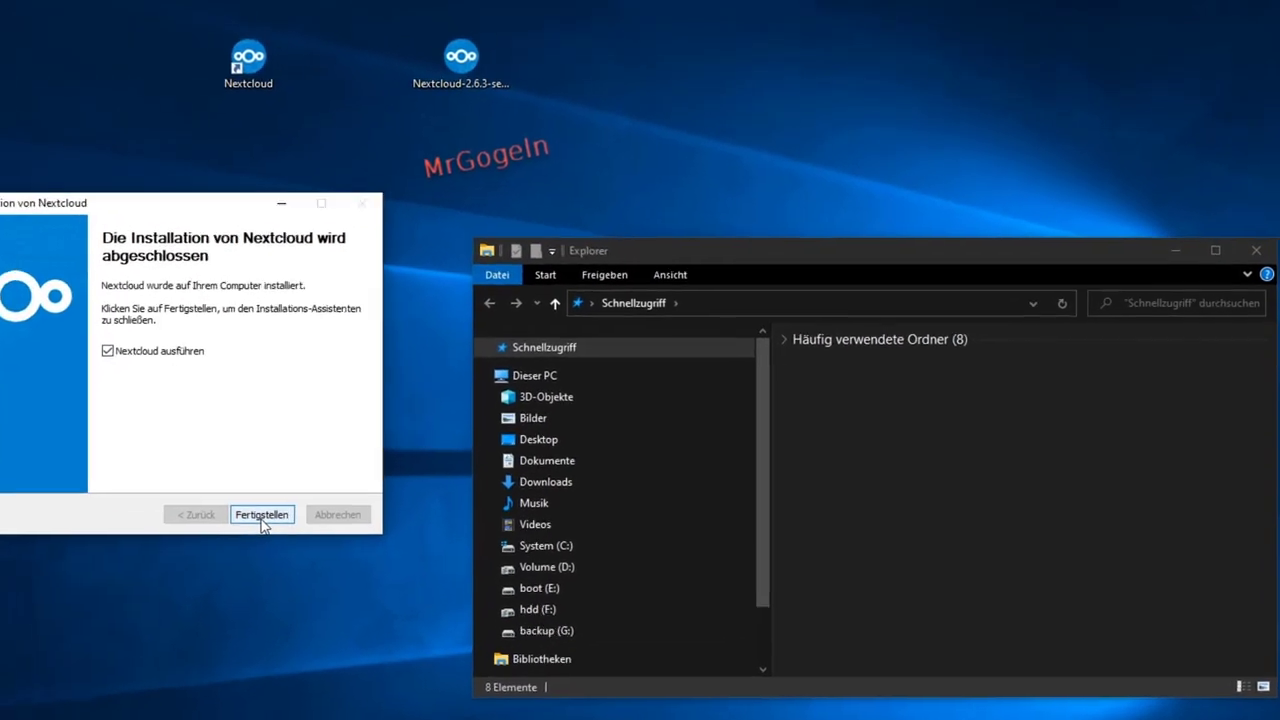
left_click(388, 451)
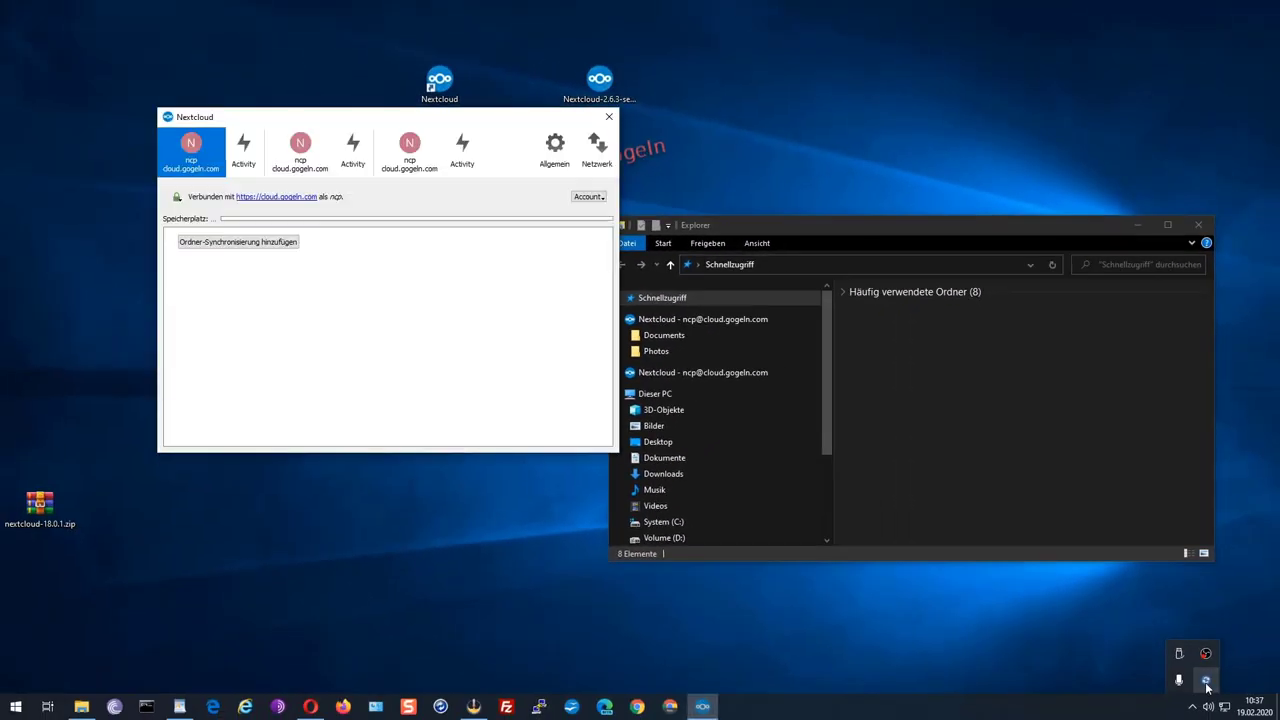
Step: Review the Nextcloud client's general and network settings, including proxy and bandwidth options, and close the window
left_click_drag(415, 125, 444, 239)
left_click(584, 268)
left_click(628, 272)
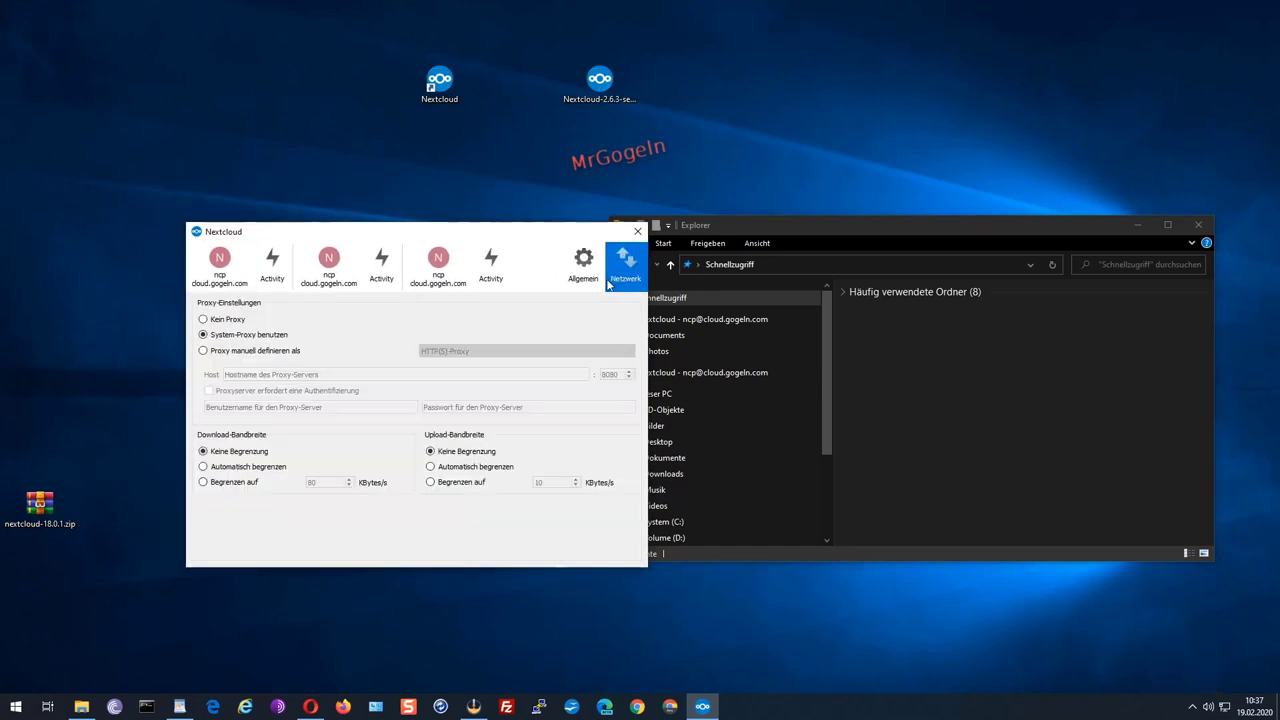
left_click(583, 270)
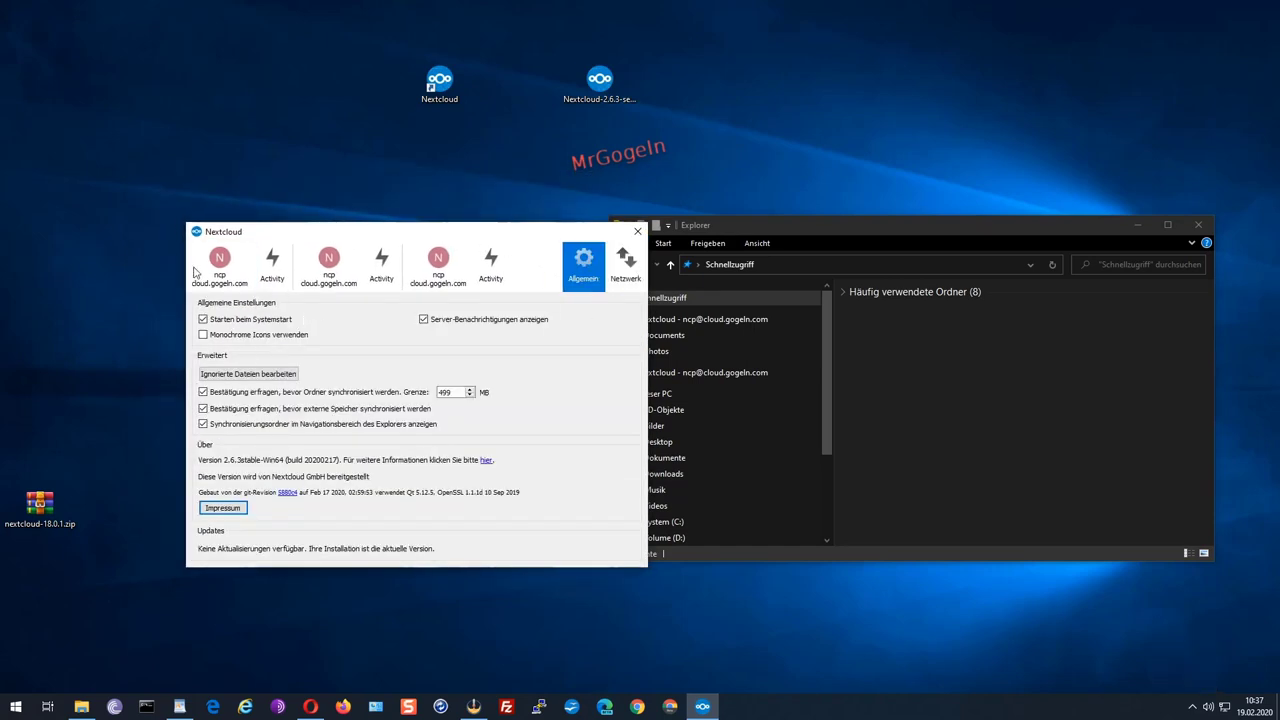
left_click(620, 272)
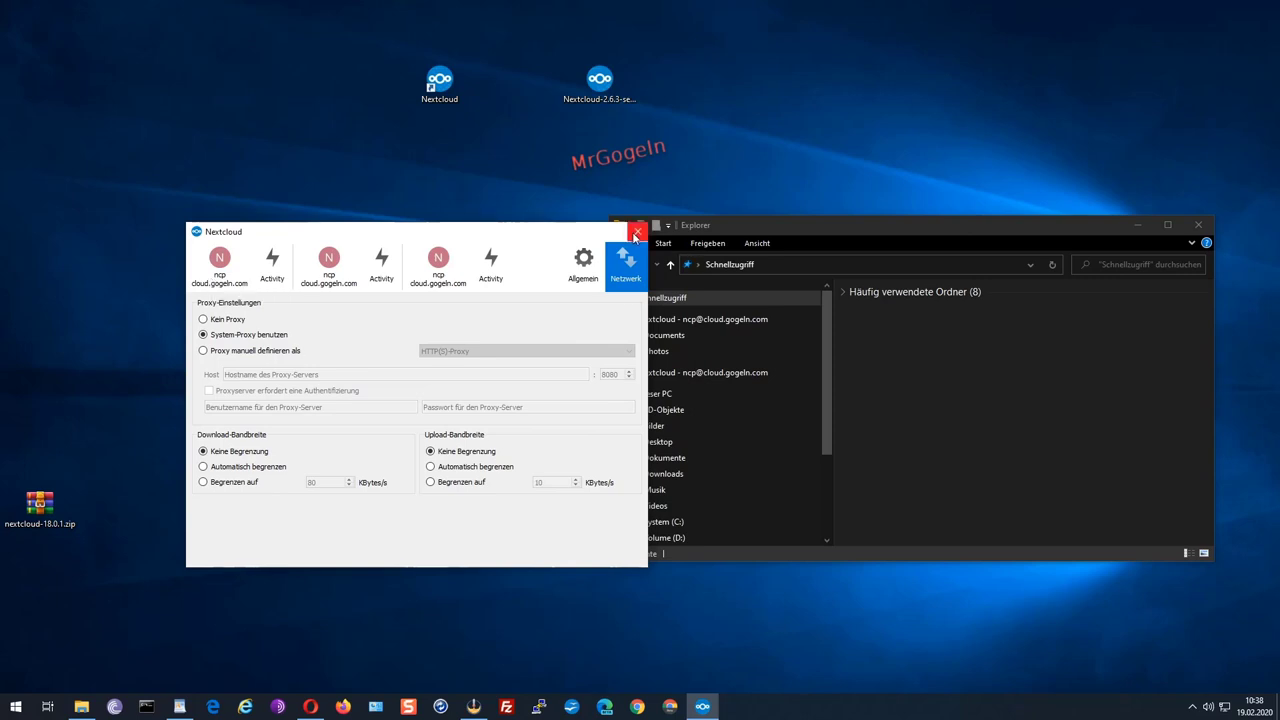
left_click(637, 231)
Step: Reopen the Nextcloud client, start adding a new account and place the connection wizard beside File Explorer
left_click(1192, 707)
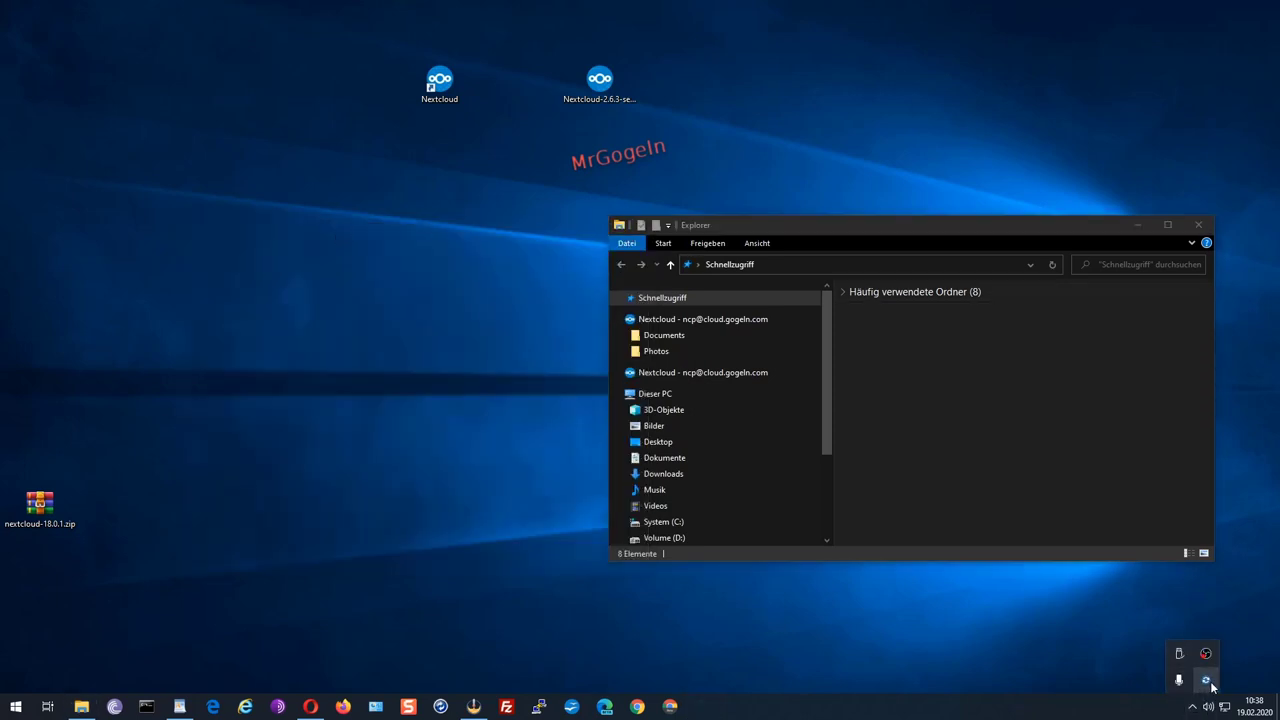
left_click(1206, 681)
left_click(219, 264)
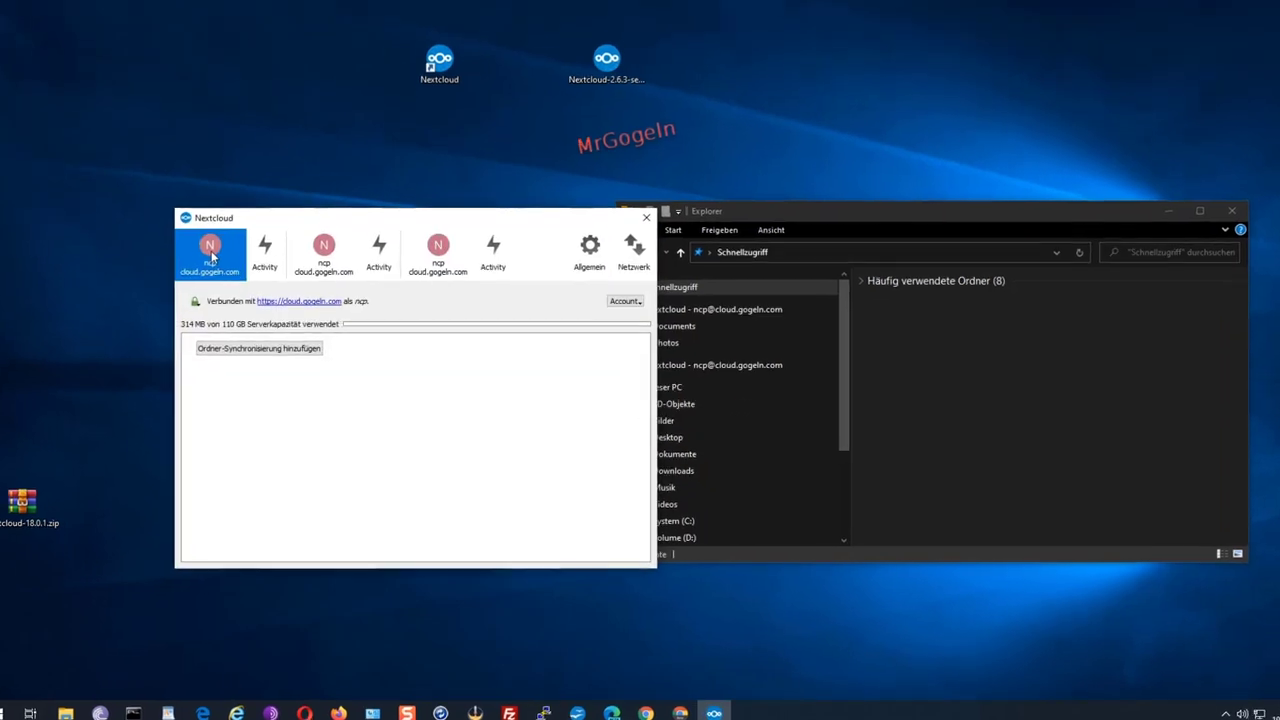
left_click(737, 186)
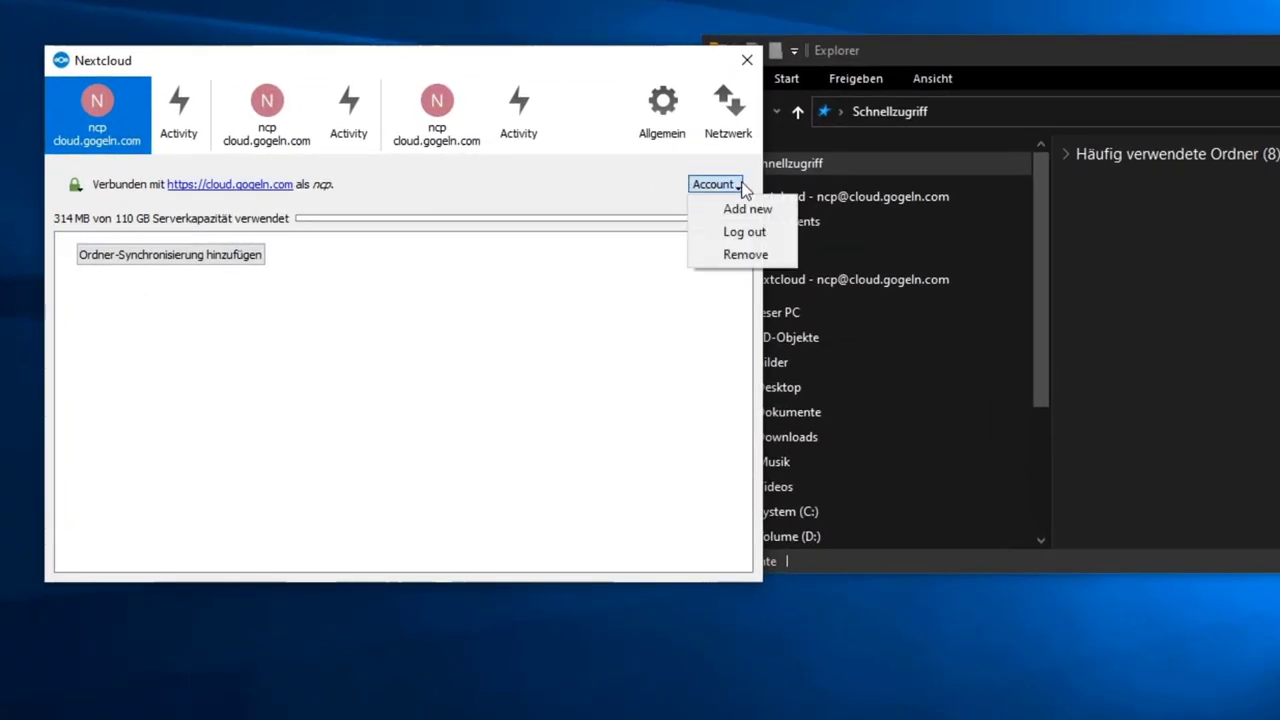
left_click(713, 210)
left_click_drag(735, 14, 414, 97)
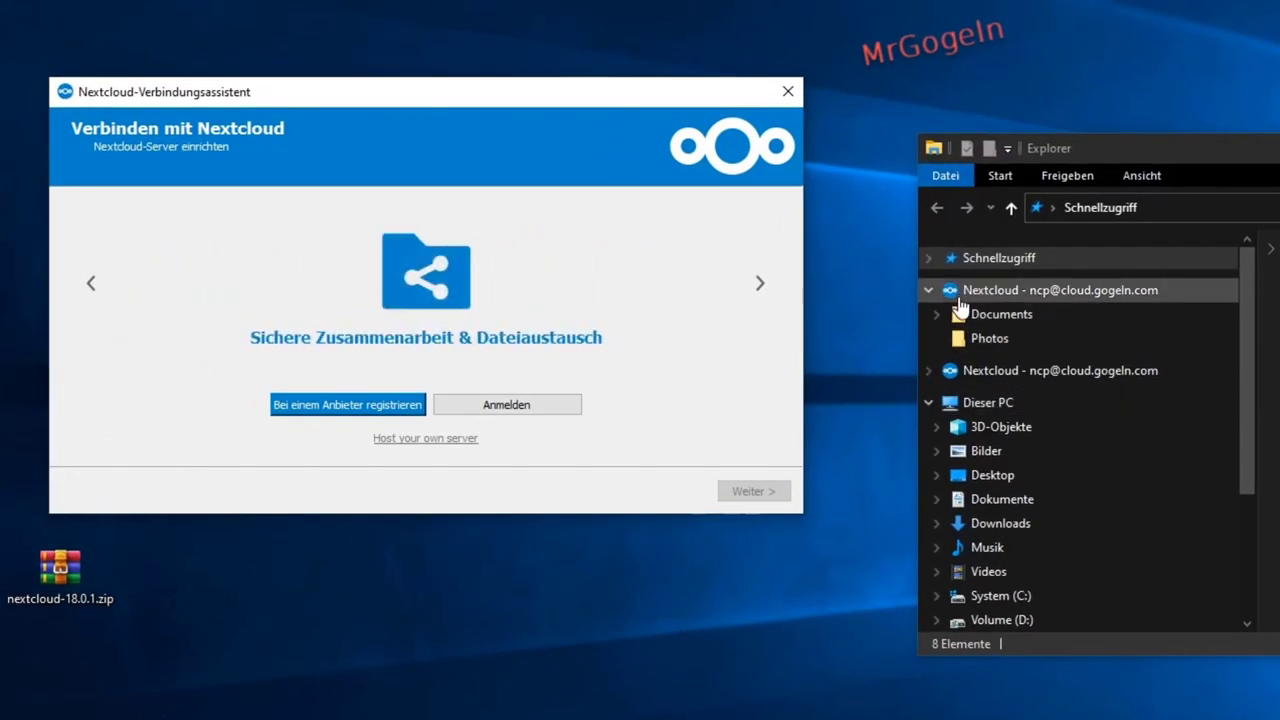
Step: Open the first Nextcloud folder in File Explorer and enter cloud.gogeln.com as the login server address in the connection wizard
left_click(1021, 300)
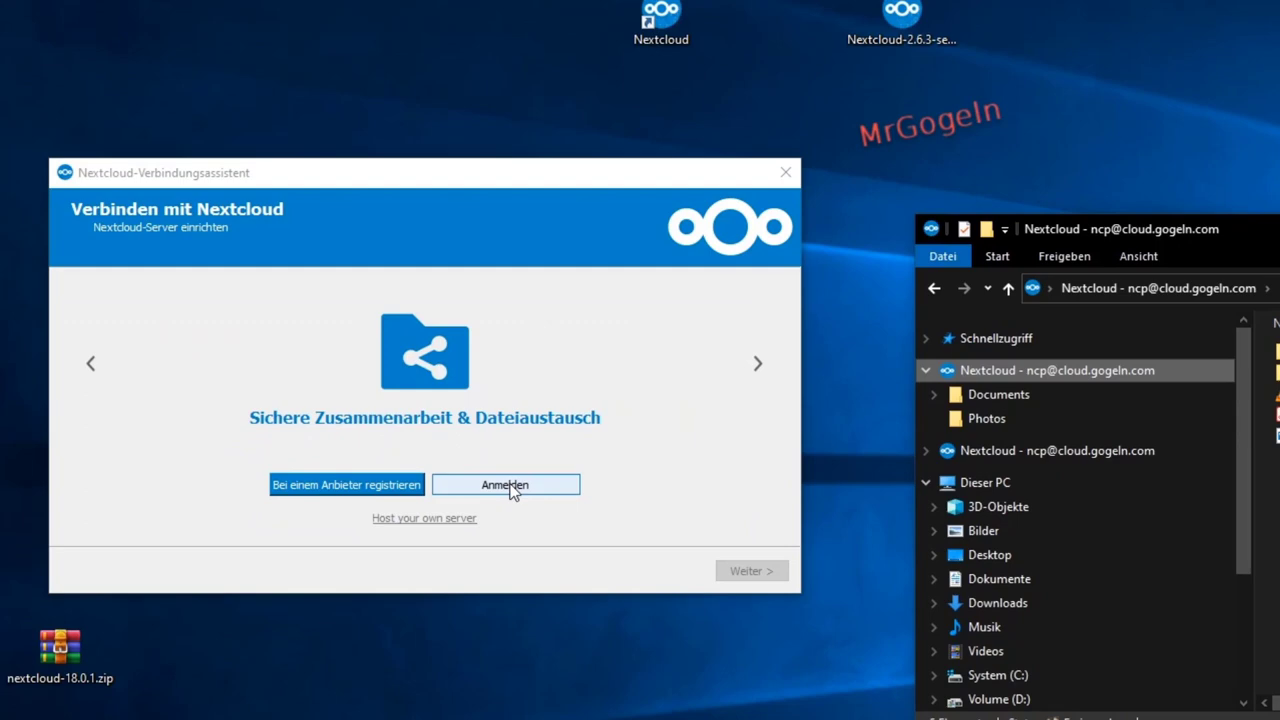
left_click(512, 490)
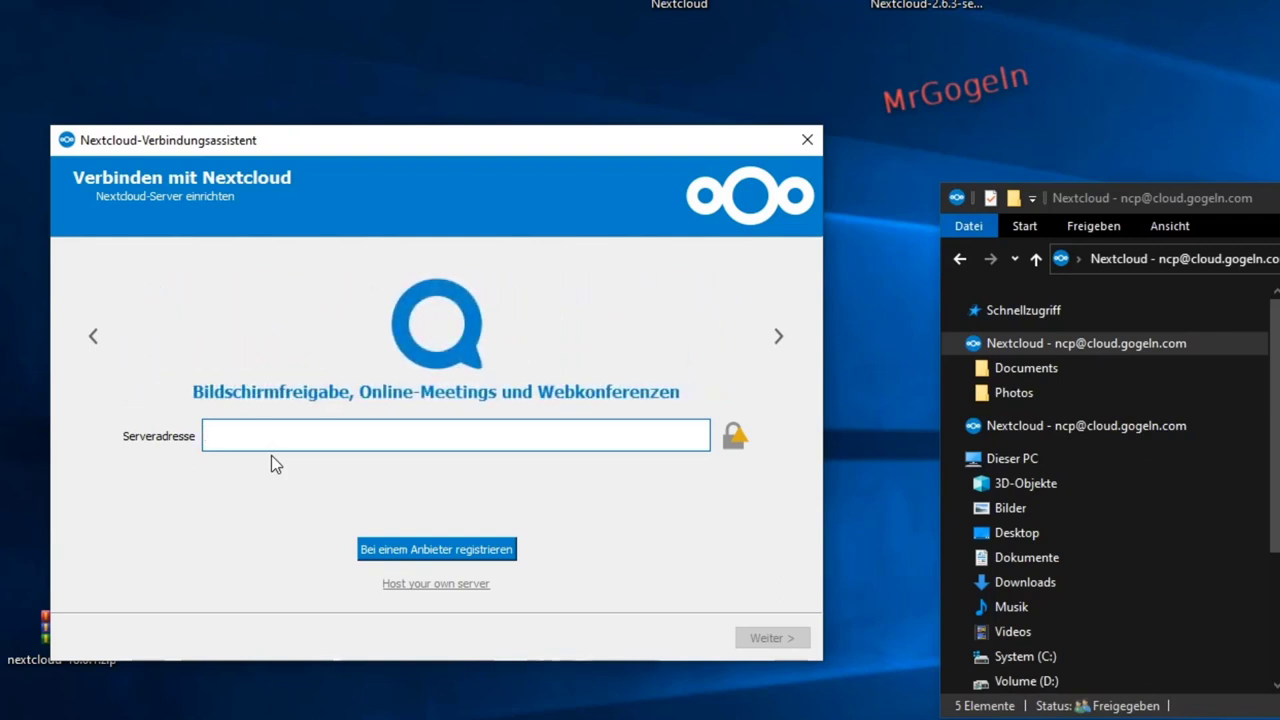
type("cloud.gog")
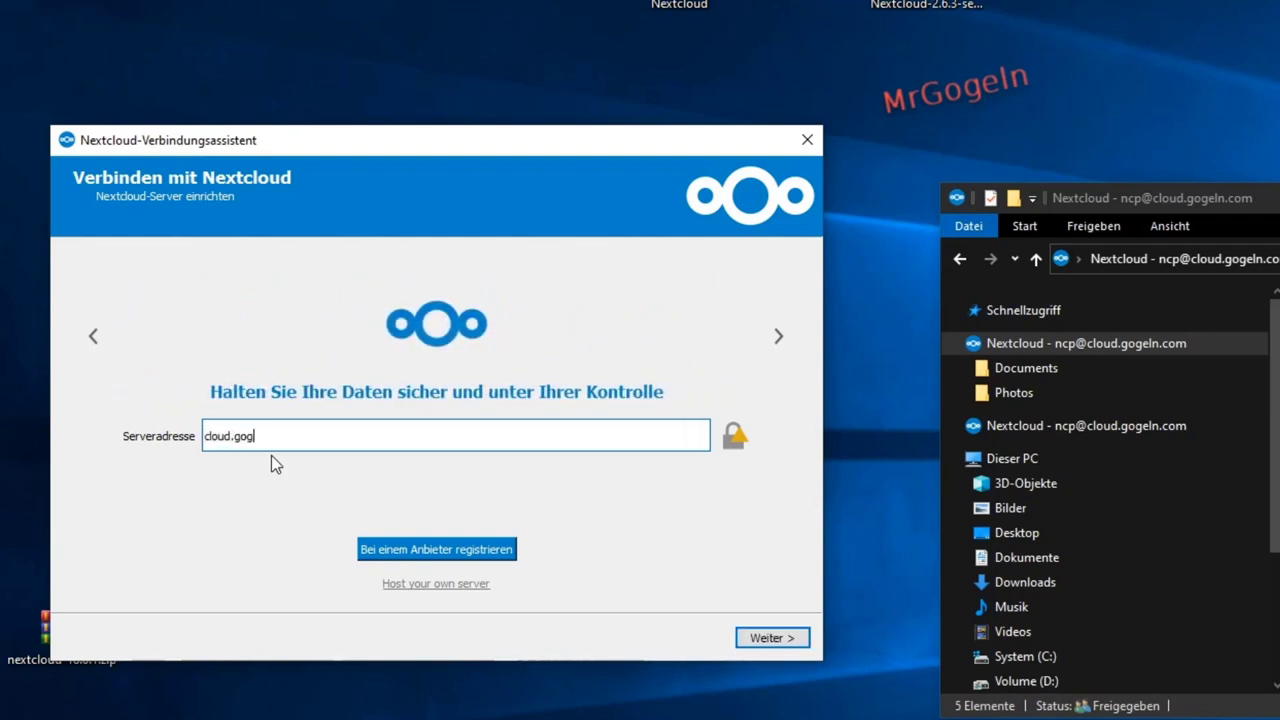
type("eln.com")
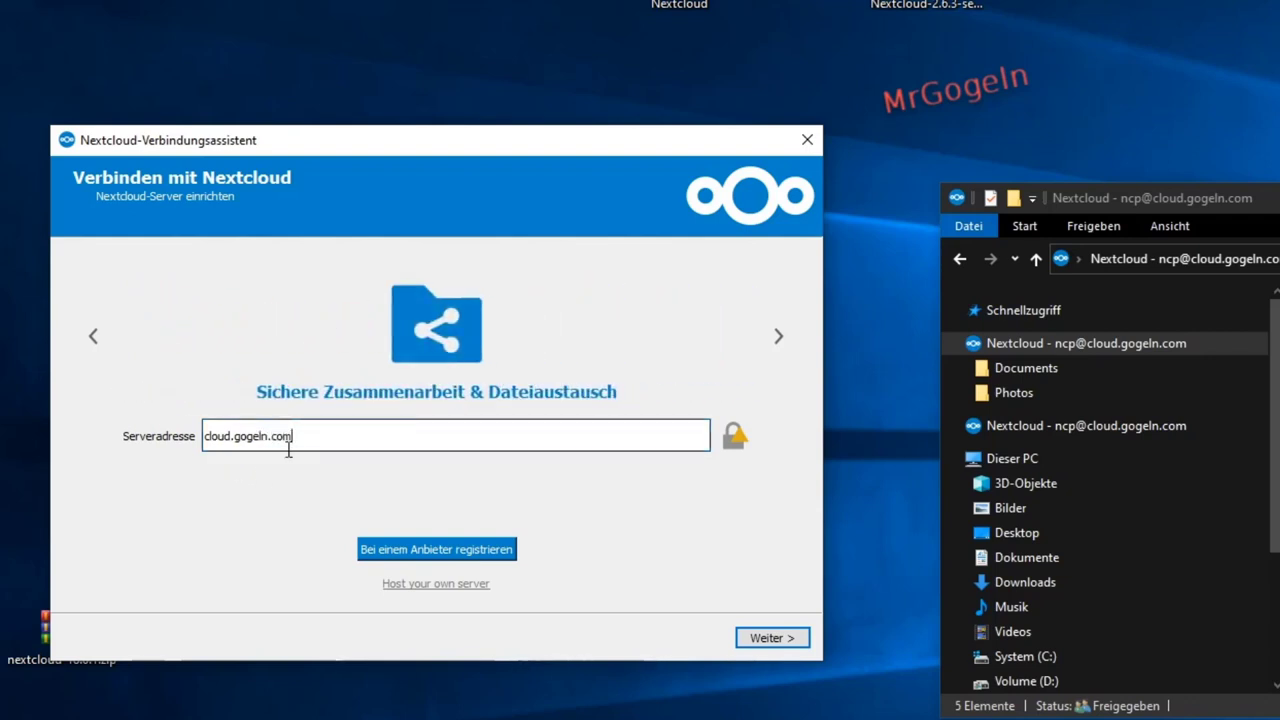
Step: Submit the server address and accept the untrusted certificate with "Diesem Zertifikat trotzdem vertrauen" enabled
left_click(752, 636)
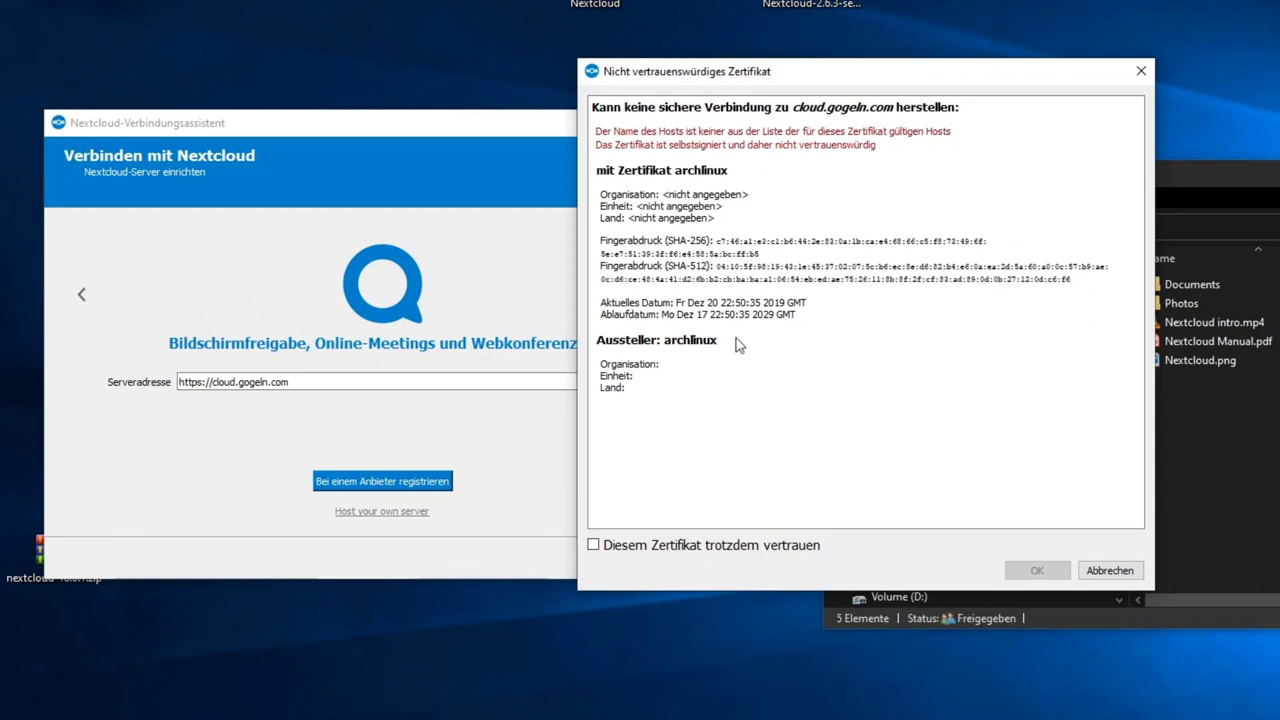
left_click(656, 546)
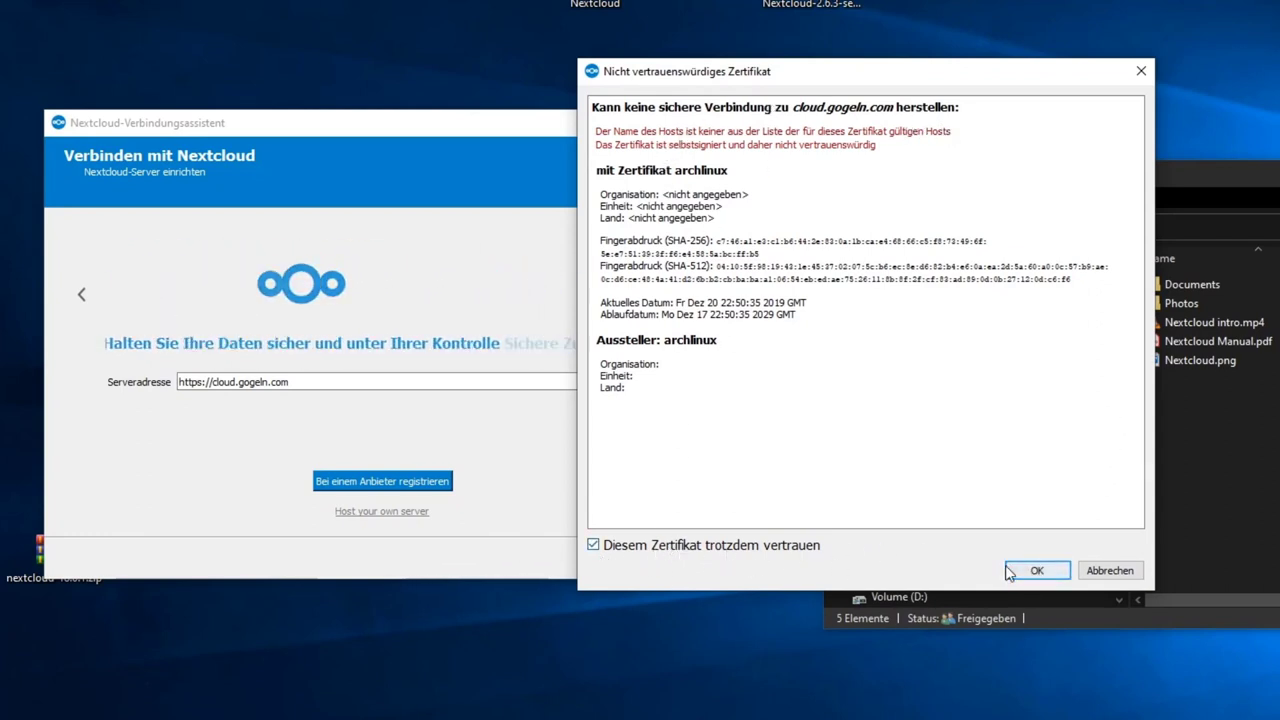
left_click(1040, 570)
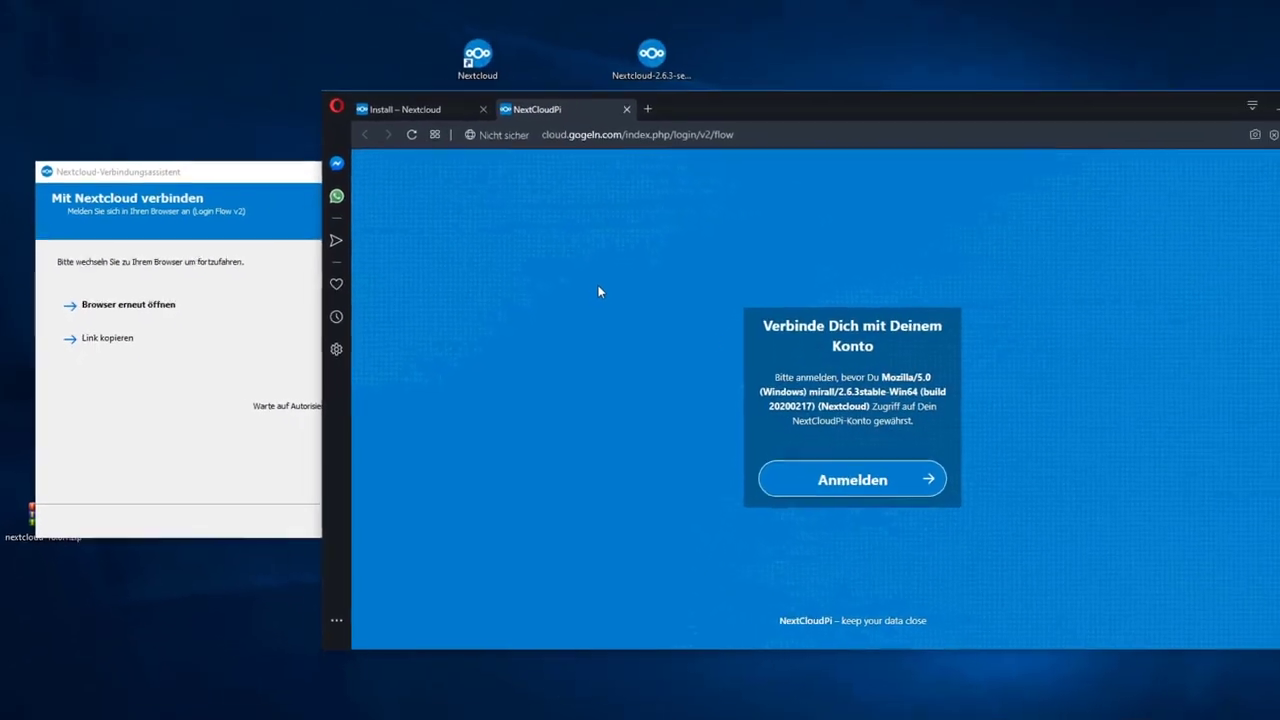
Step: Log in to the account in the Opera browser, grant the Nextcloud client access and close the browser
left_click_drag(762, 327, 915, 338)
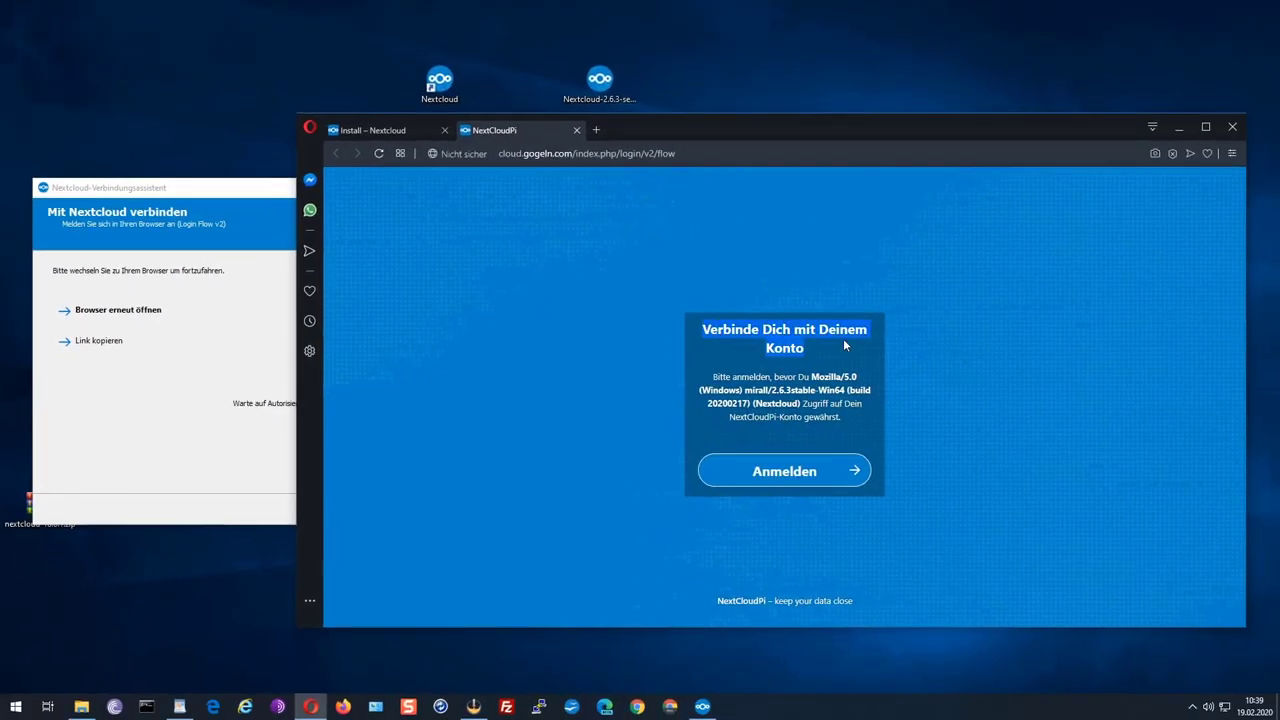
left_click(746, 474)
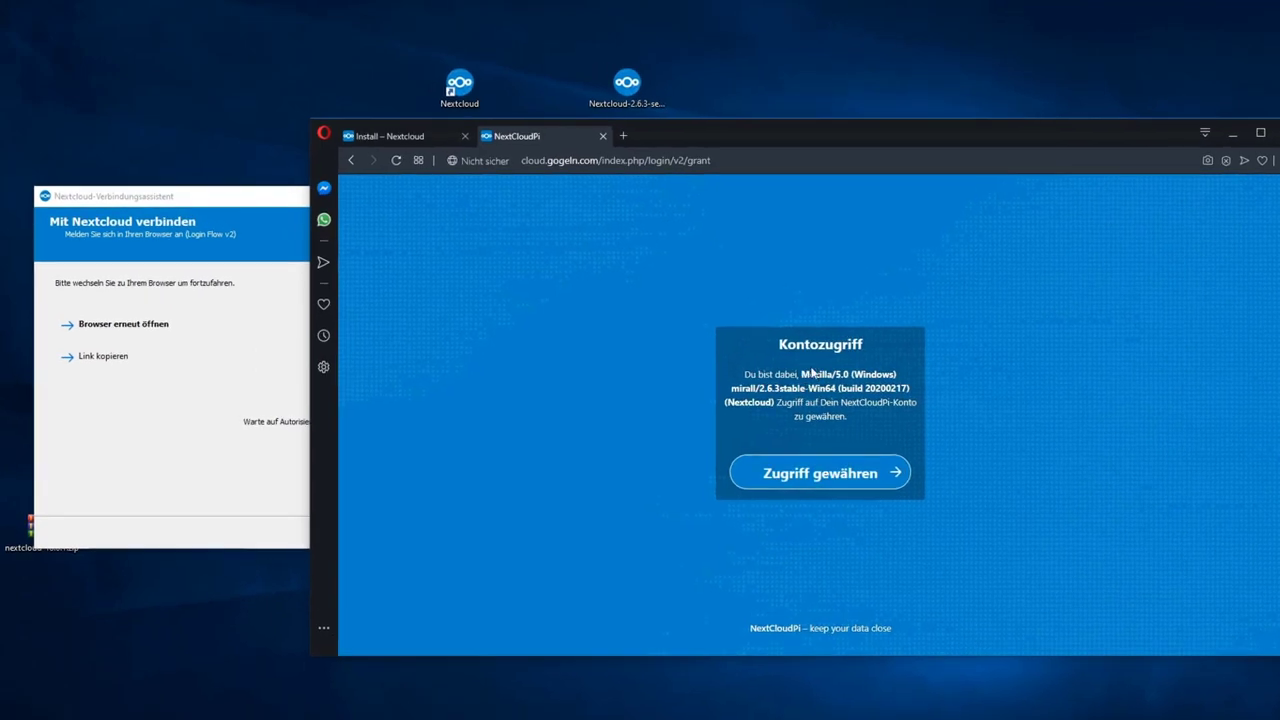
left_click(800, 473)
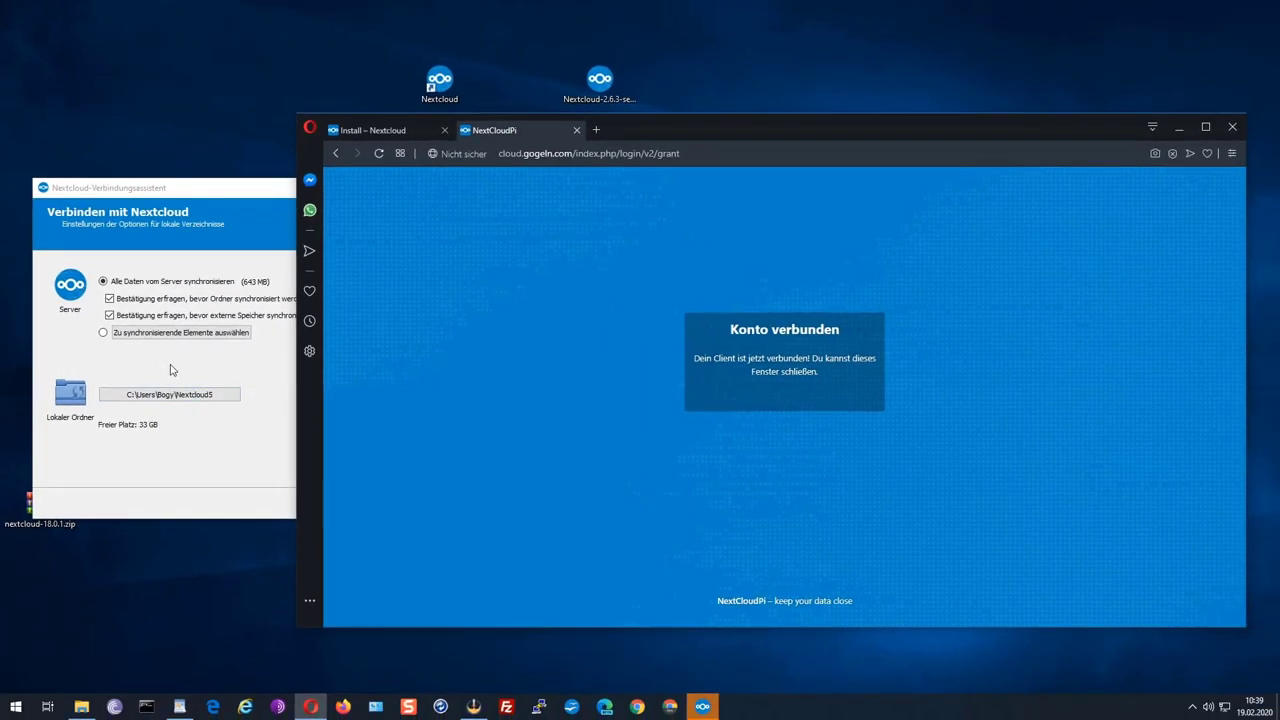
left_click(170, 370)
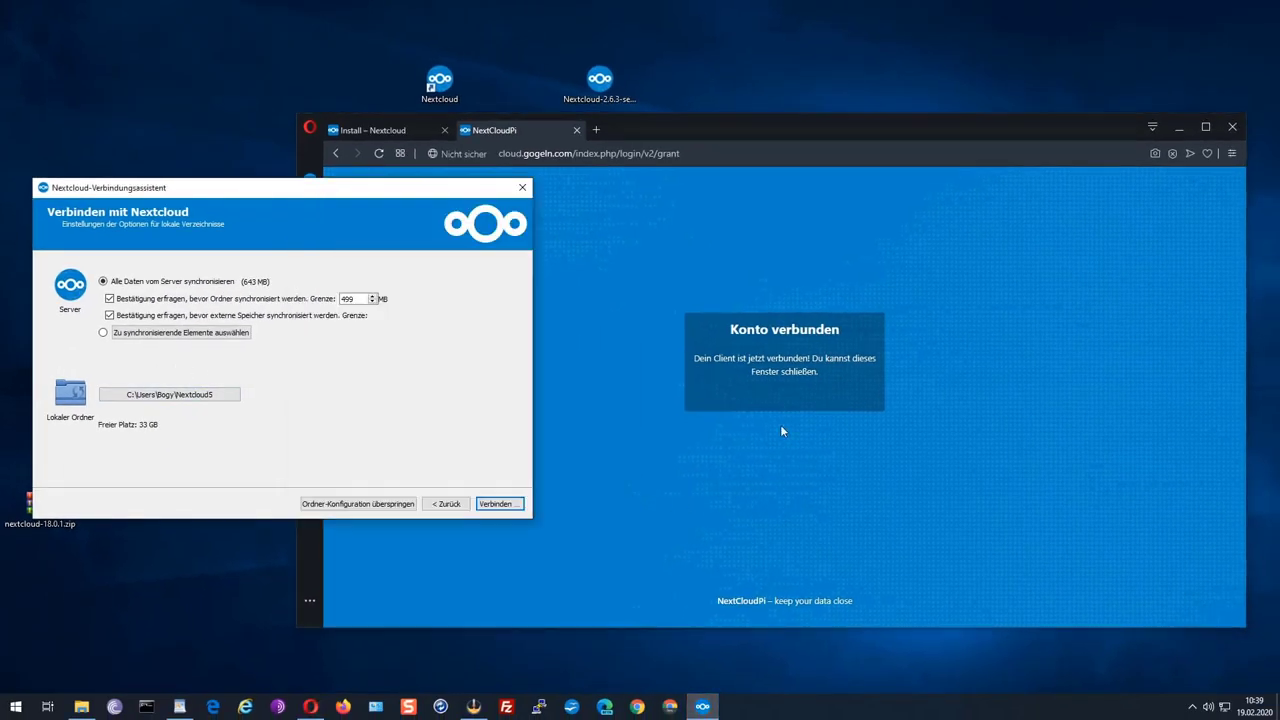
left_click(576, 130)
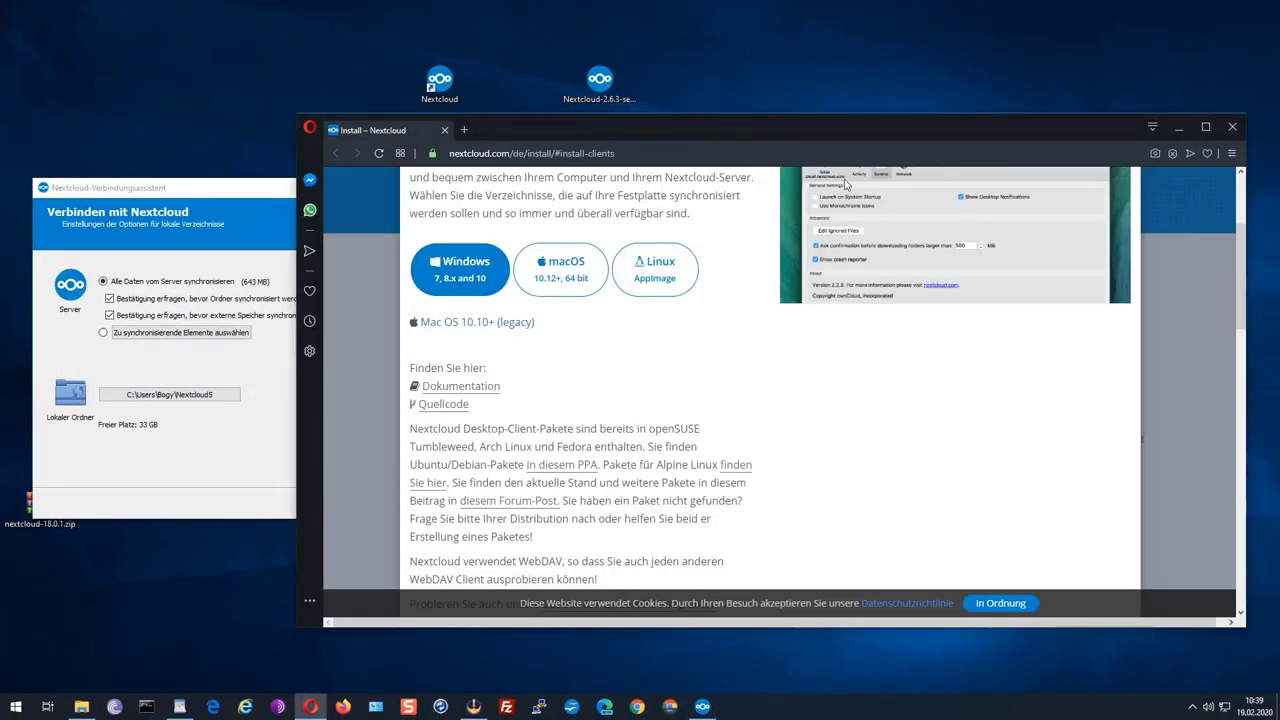
left_click(1232, 127)
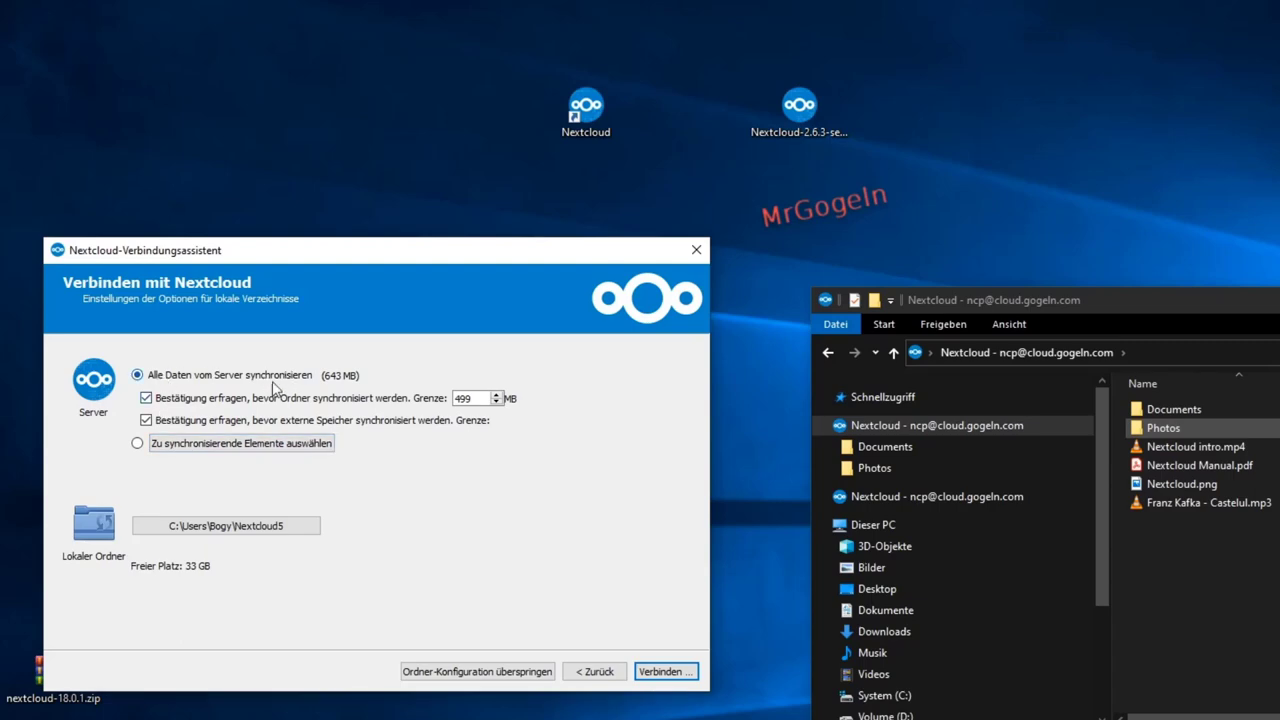
Step: Review the first Nextcloud folder in File Explorer and the wizard's selection of elements to synchronise, leaving all server data selected
left_click(876, 428)
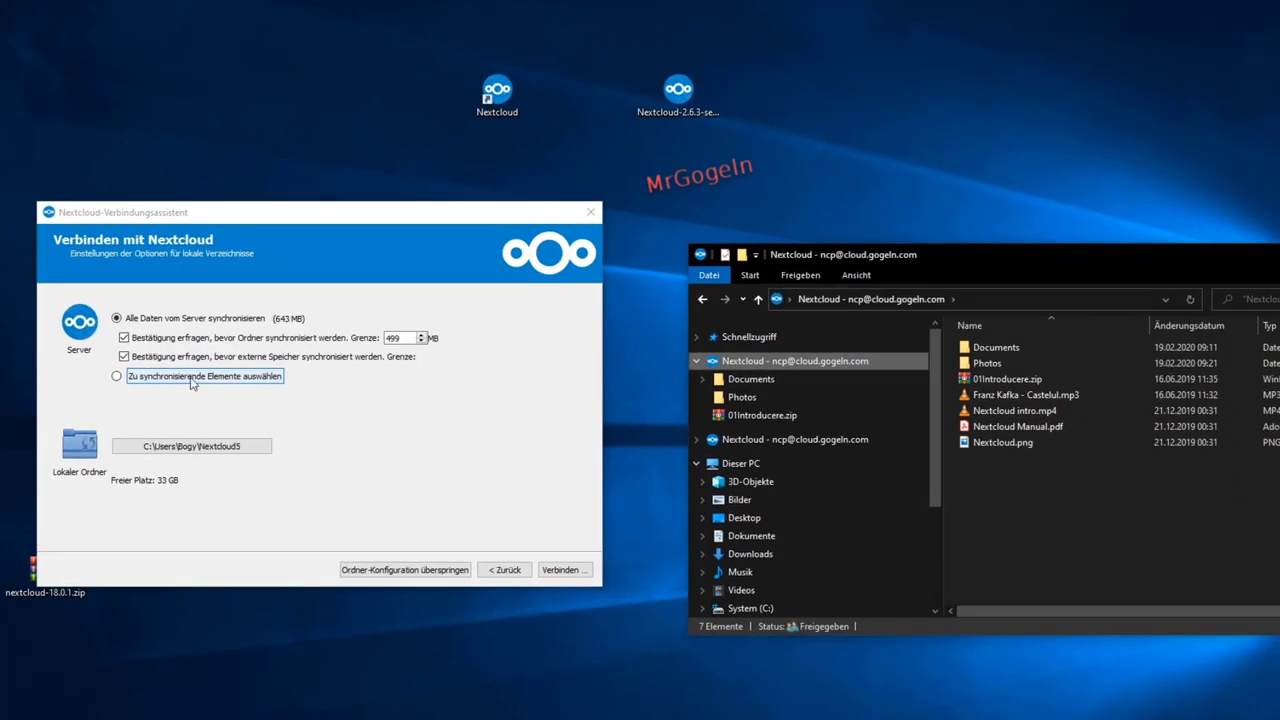
left_click(192, 383)
left_click(458, 489)
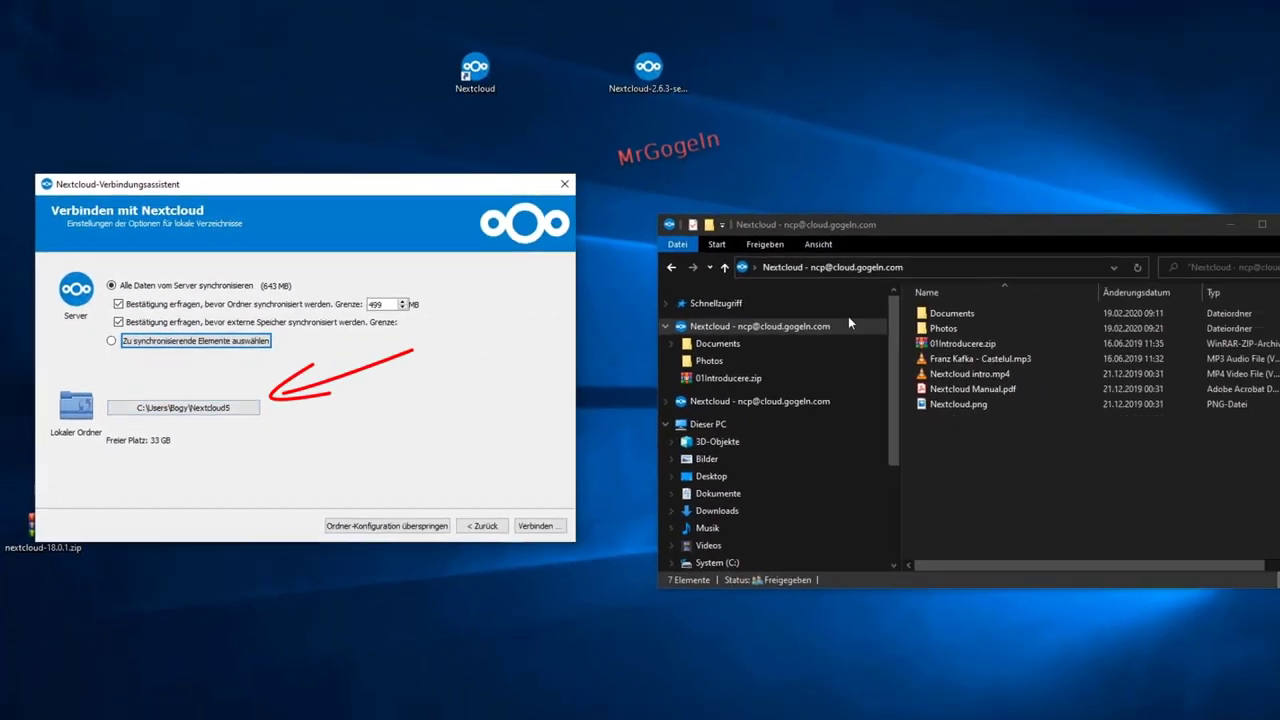
scroll(740, 450, "down", 2)
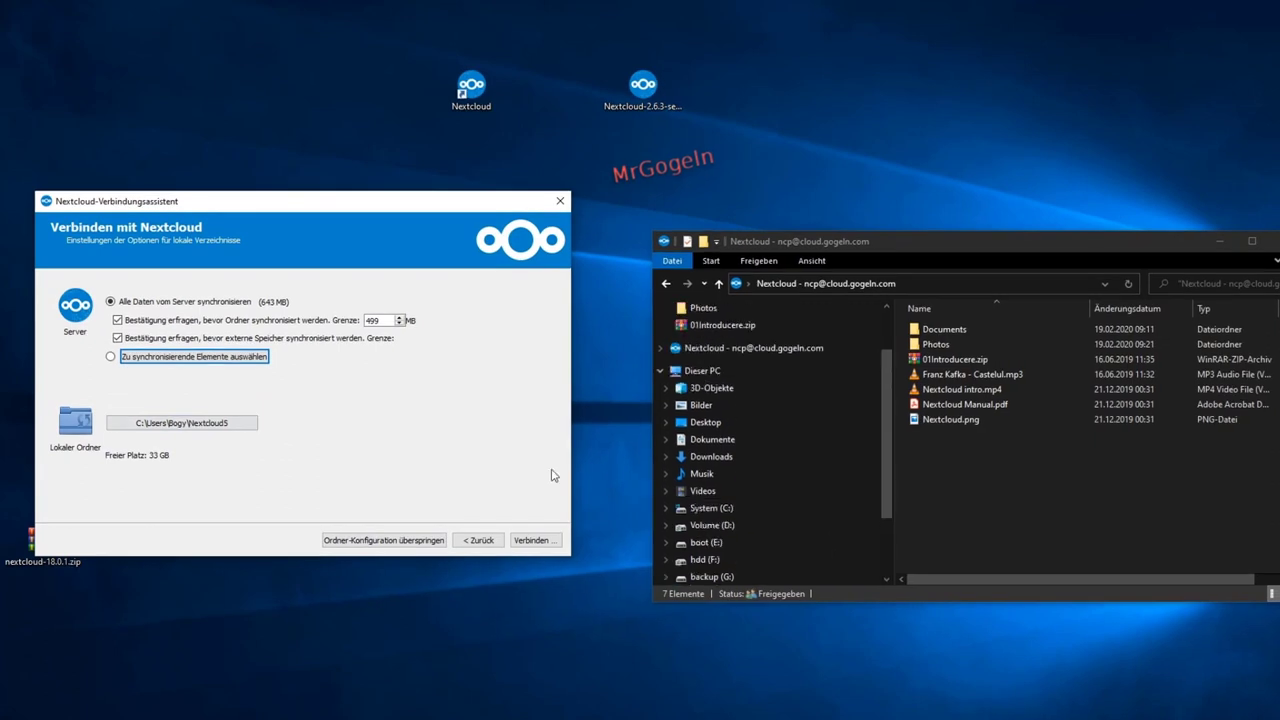
Step: Set the local sync folder to Fortnite on Volume (D:) and connect the account, keeping the local data
left_click(172, 422)
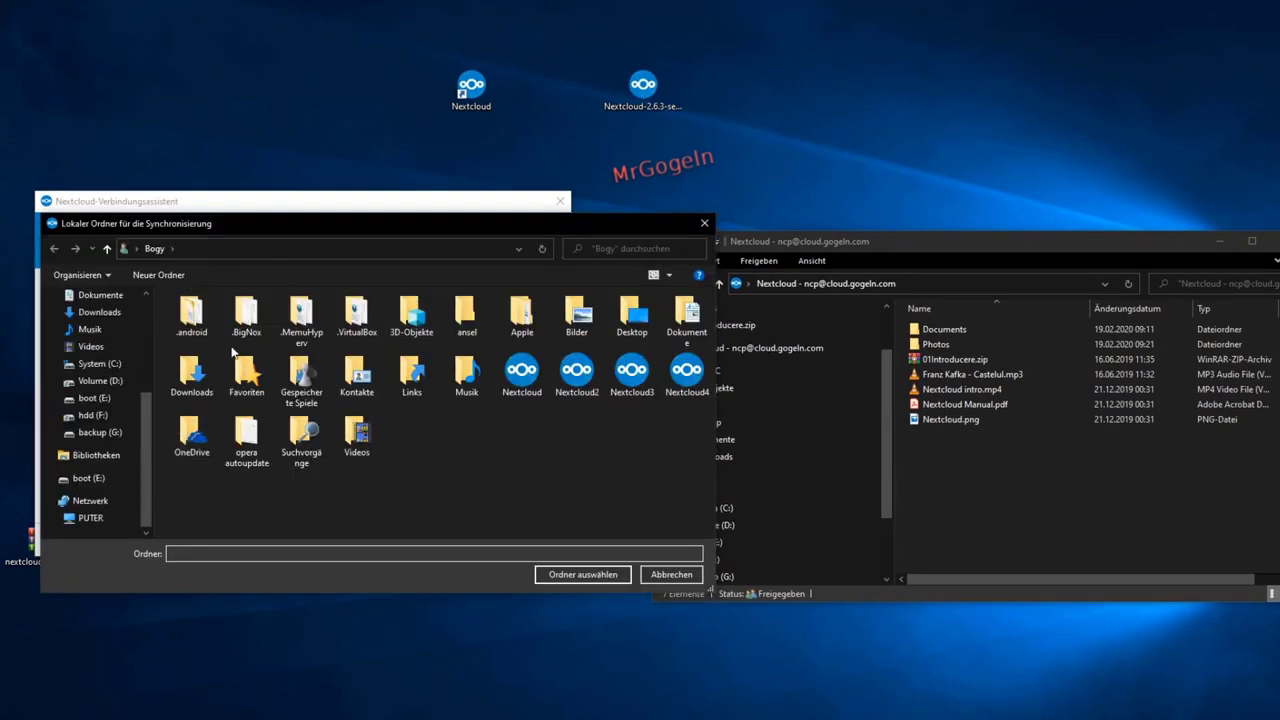
left_click(100, 364)
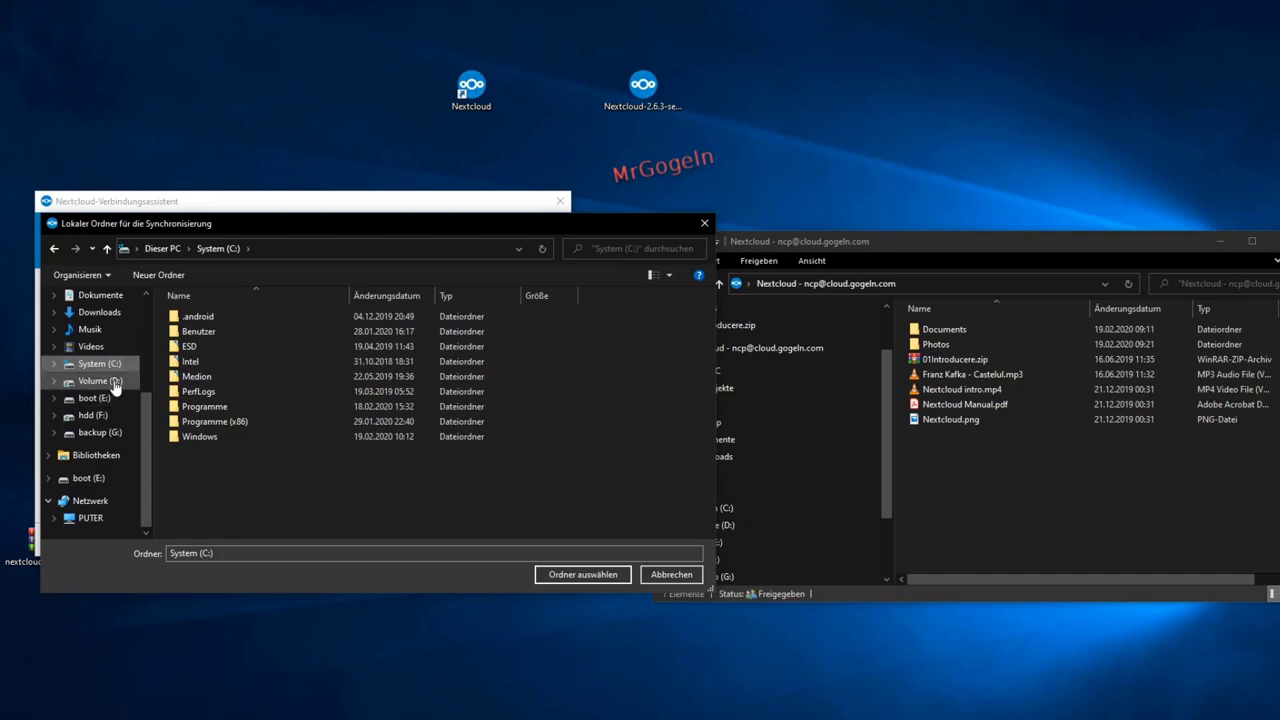
left_click(115, 386)
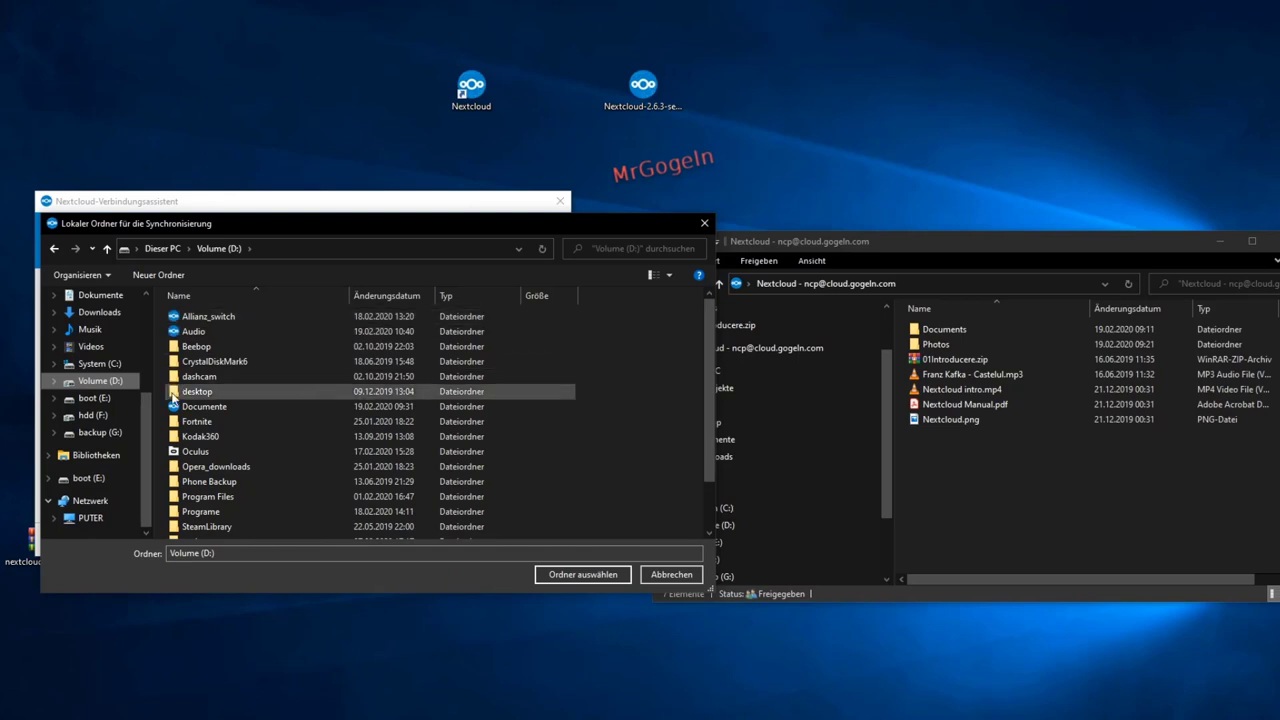
left_click(197, 427)
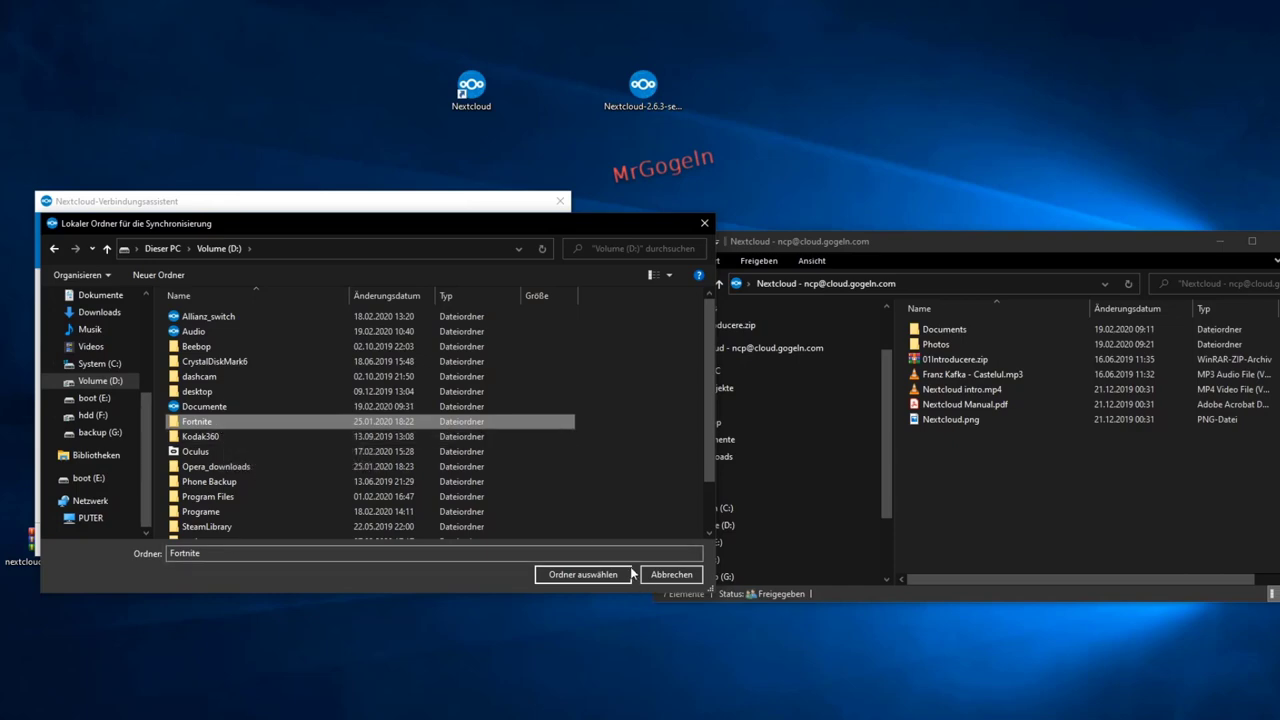
left_click(563, 575)
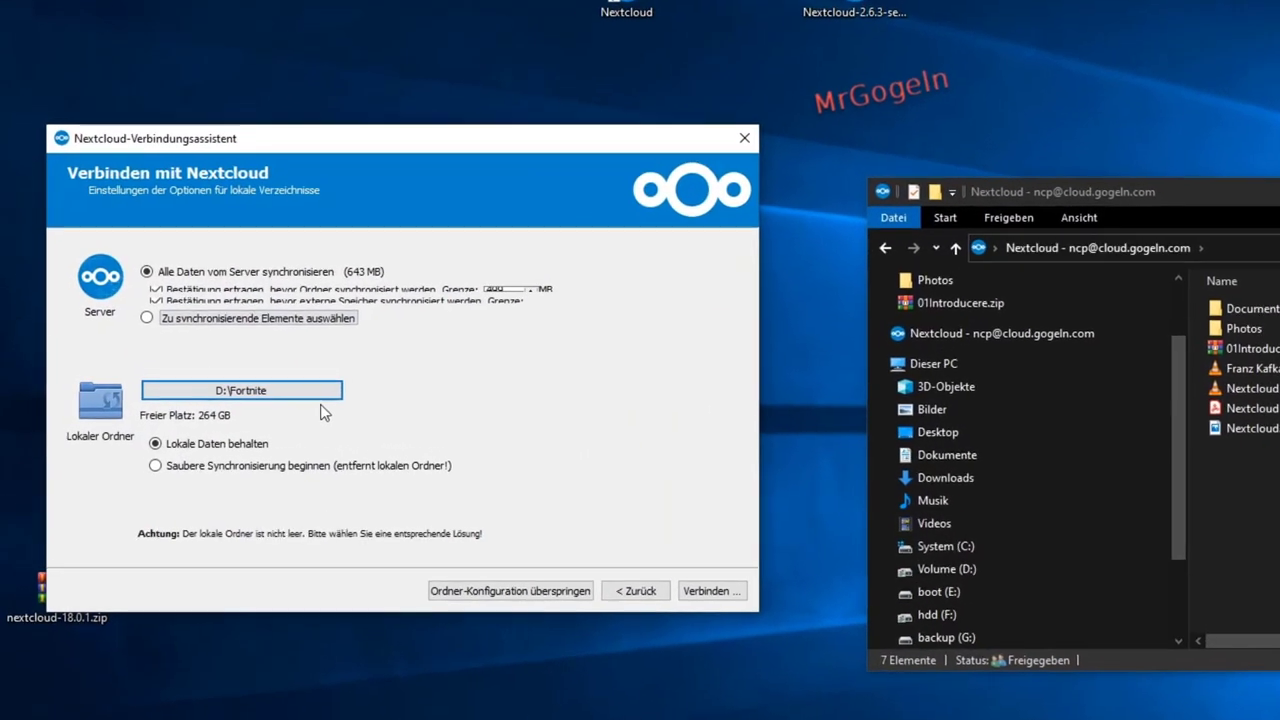
left_click(727, 595)
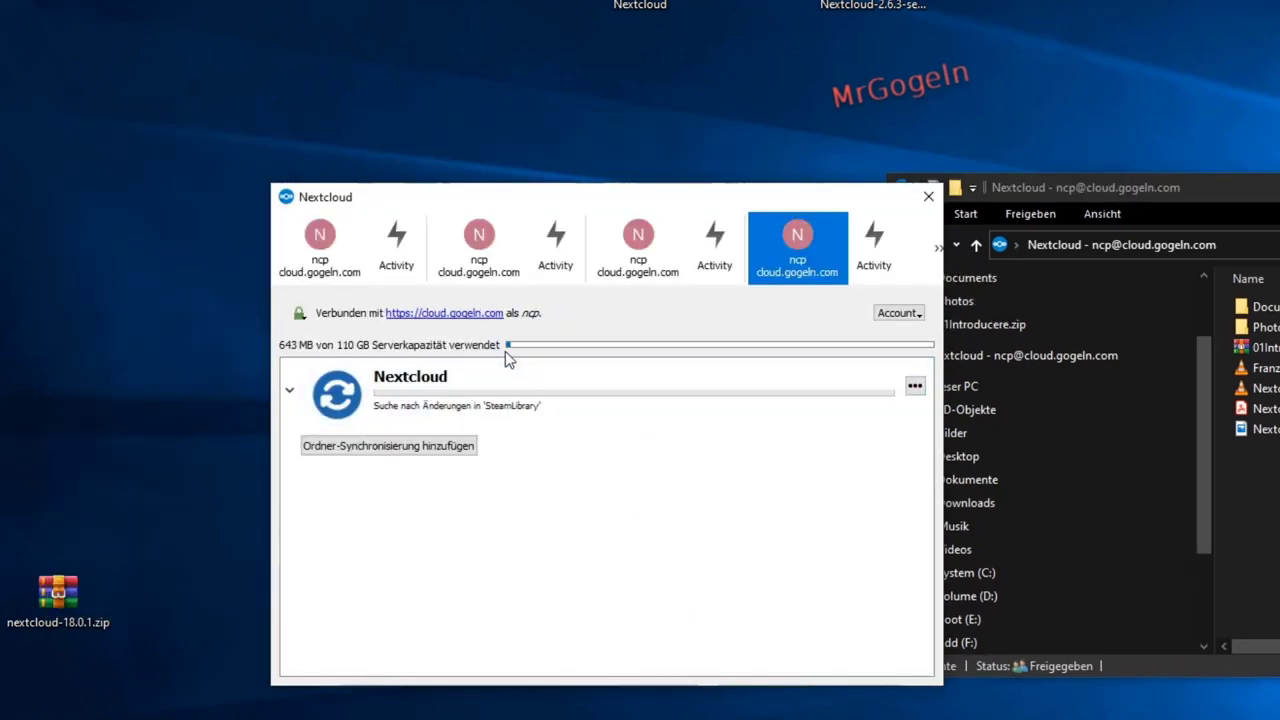
Step: Examine the contents of 01Introducere.zip in the Nextcloud folder and close File Explorer
left_click(1221, 516)
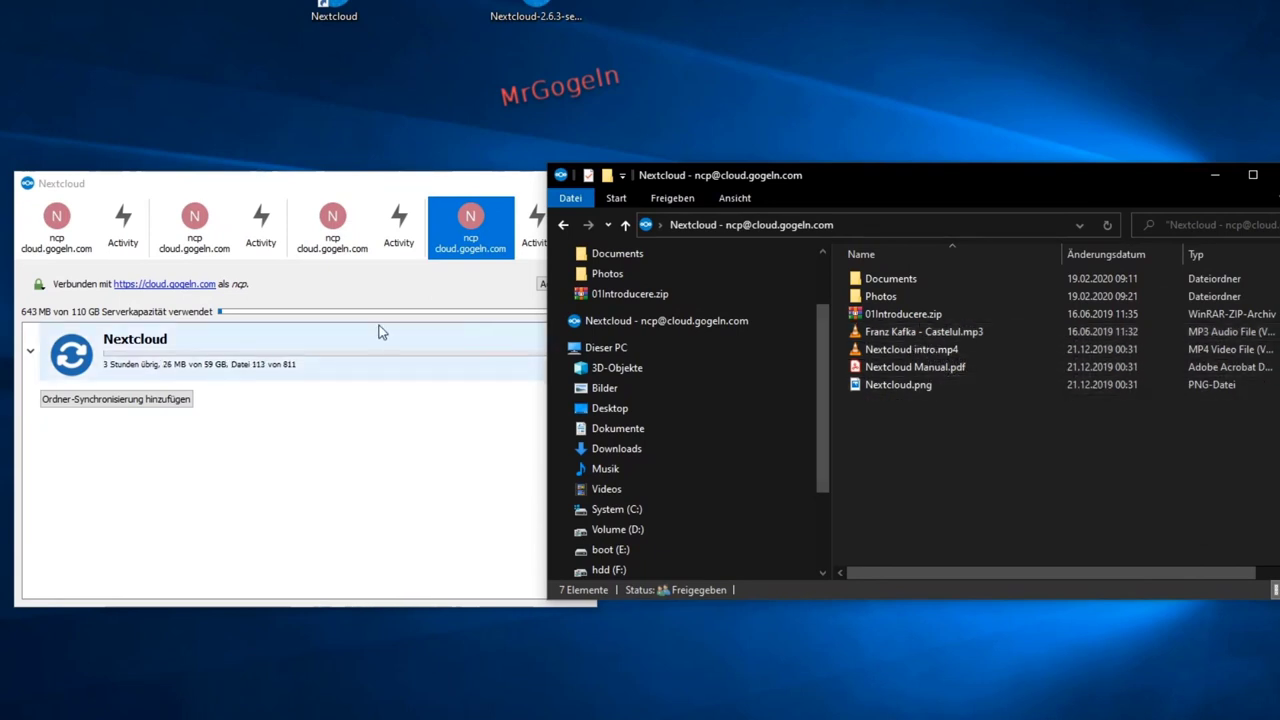
left_click(275, 471)
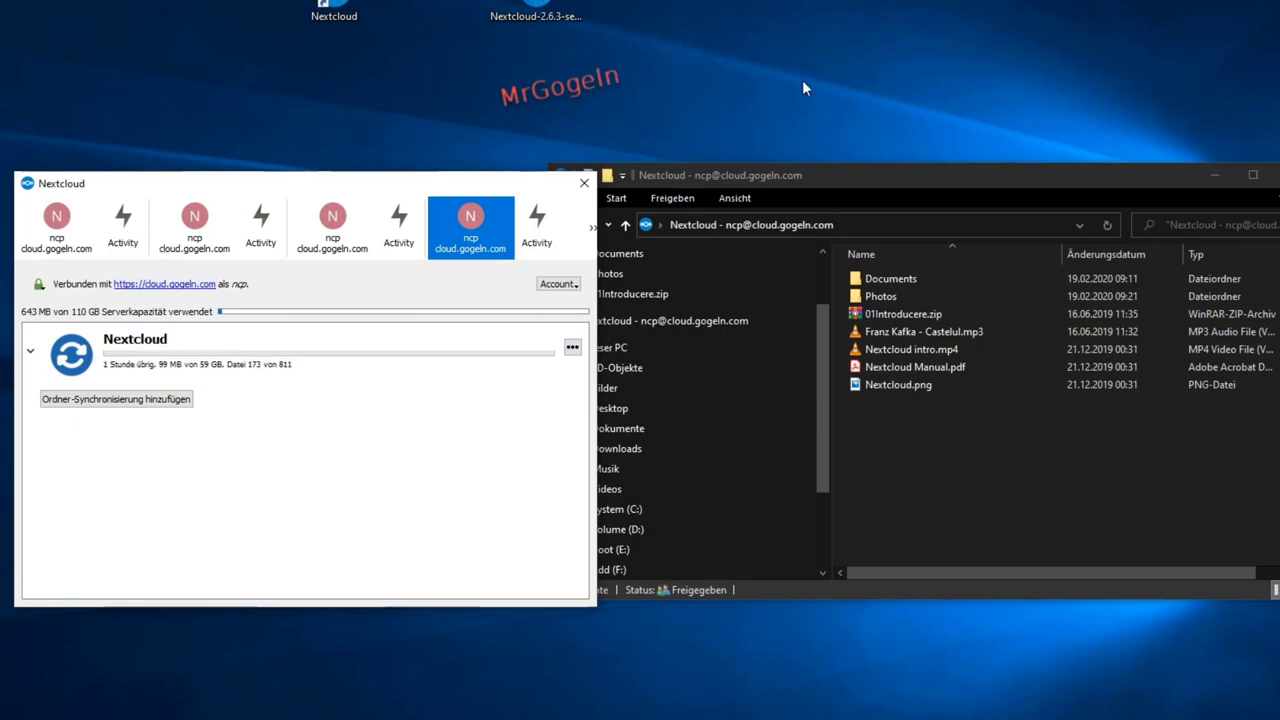
left_click(849, 129)
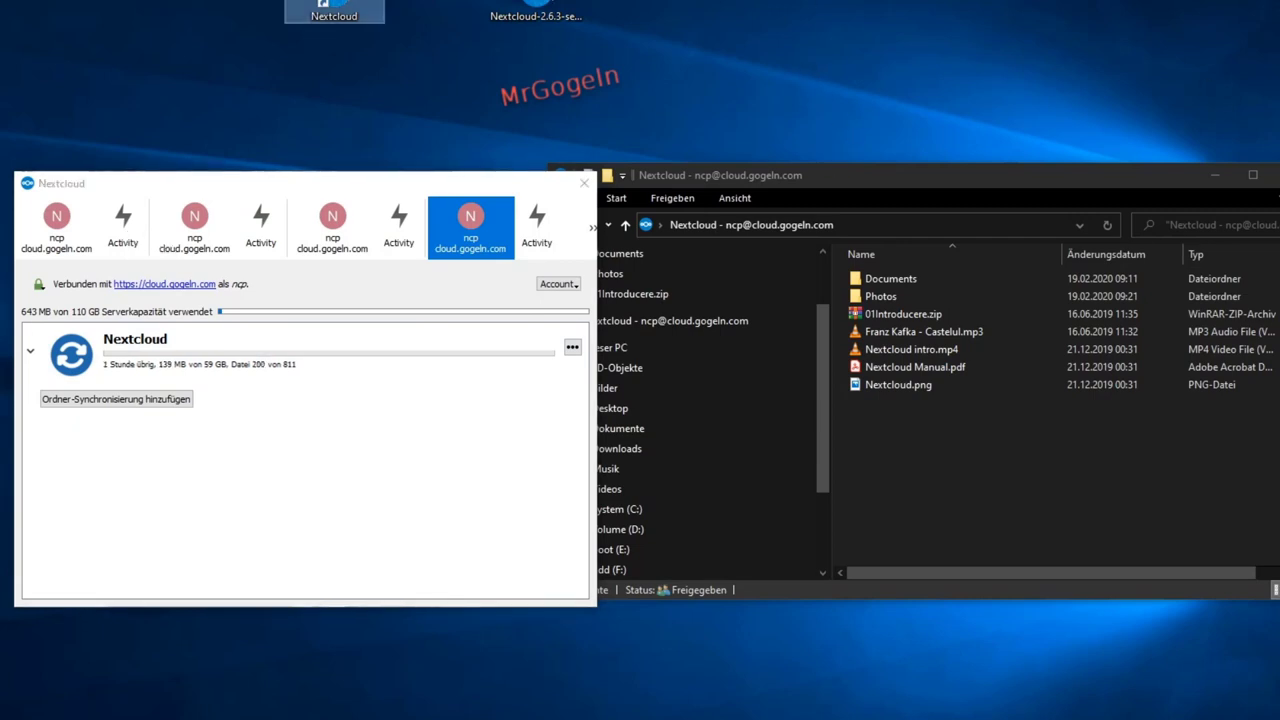
left_click(545, 24)
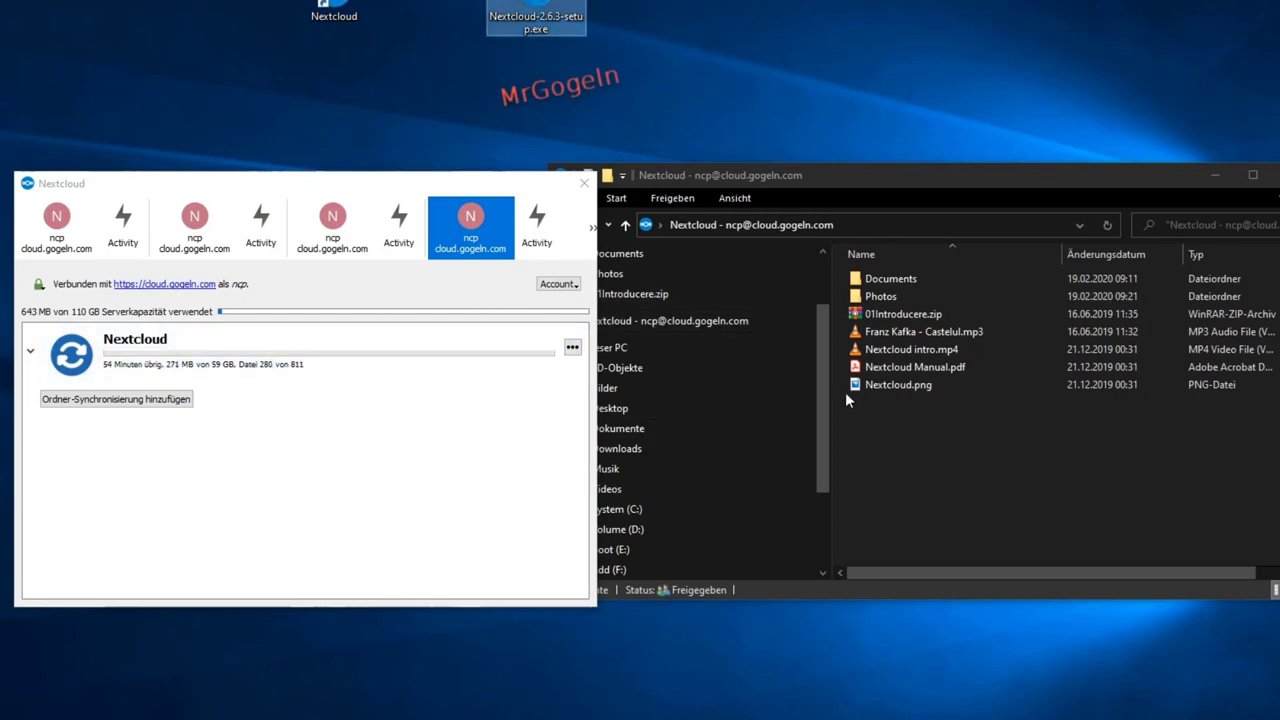
left_click(635, 294)
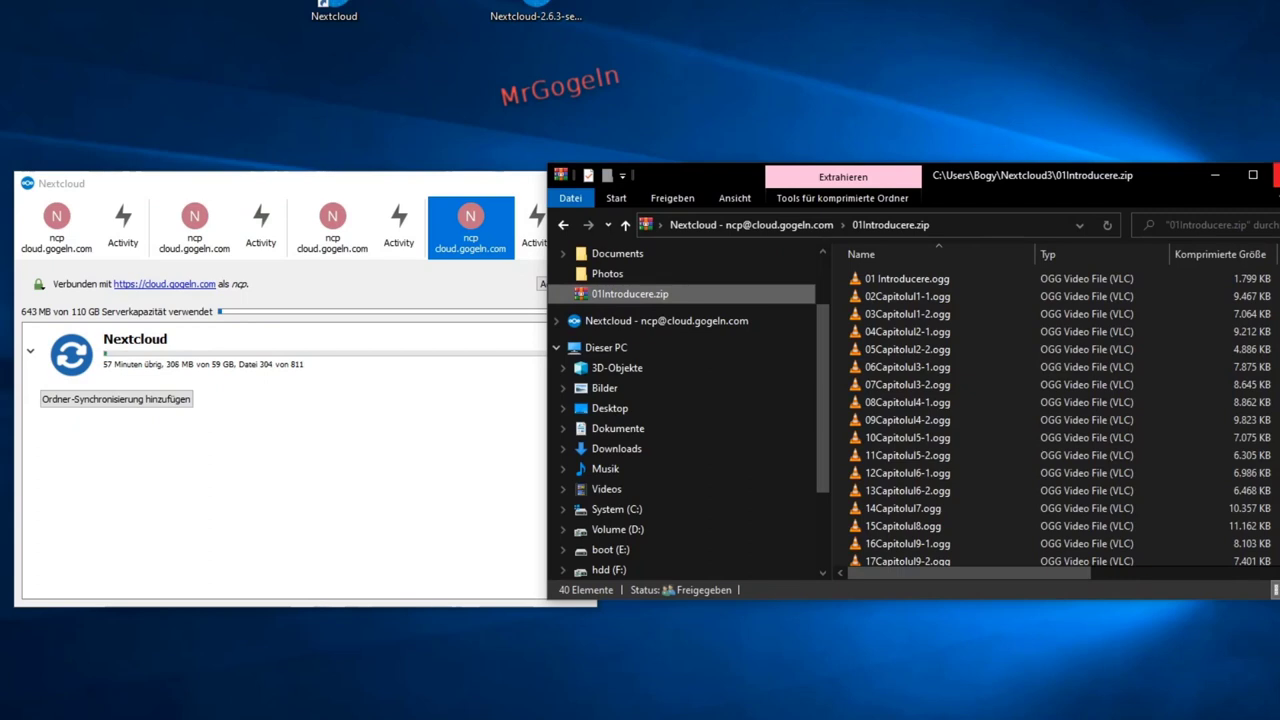
left_click(1272, 176)
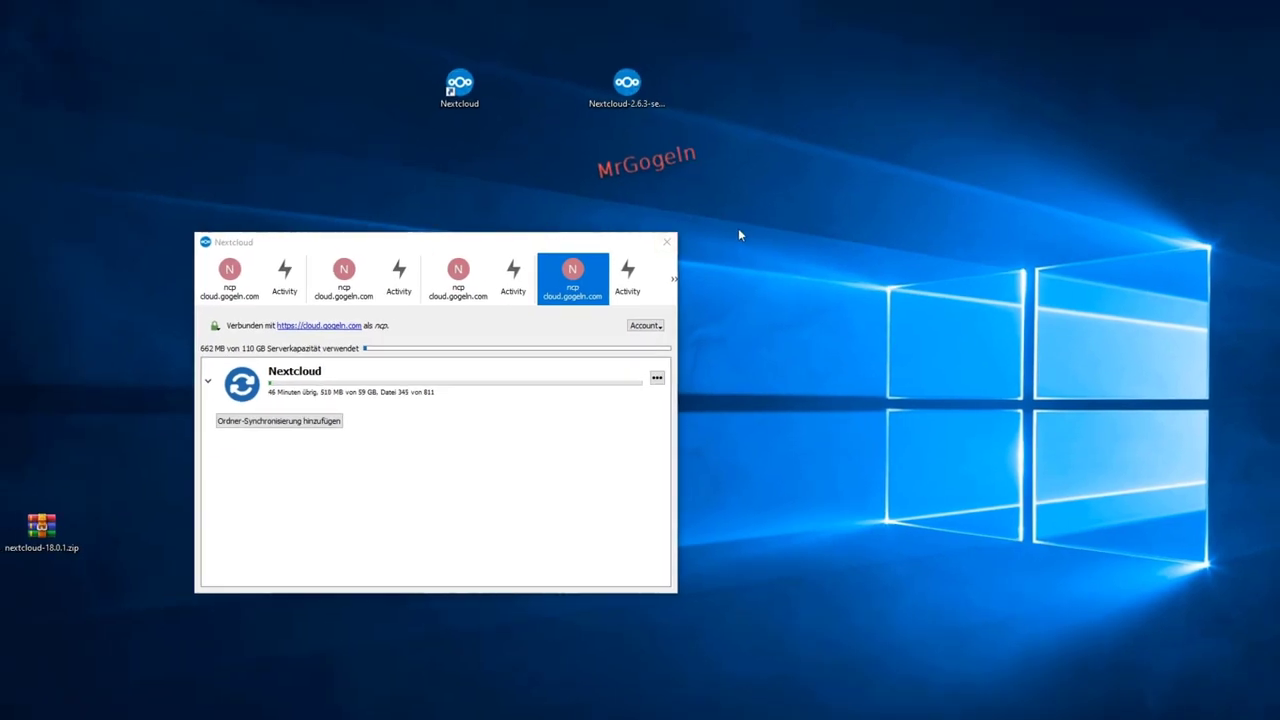
Step: Collapse the Nextcloud folder entry of the newly connected account and pause its synchronisation
left_click(338, 390)
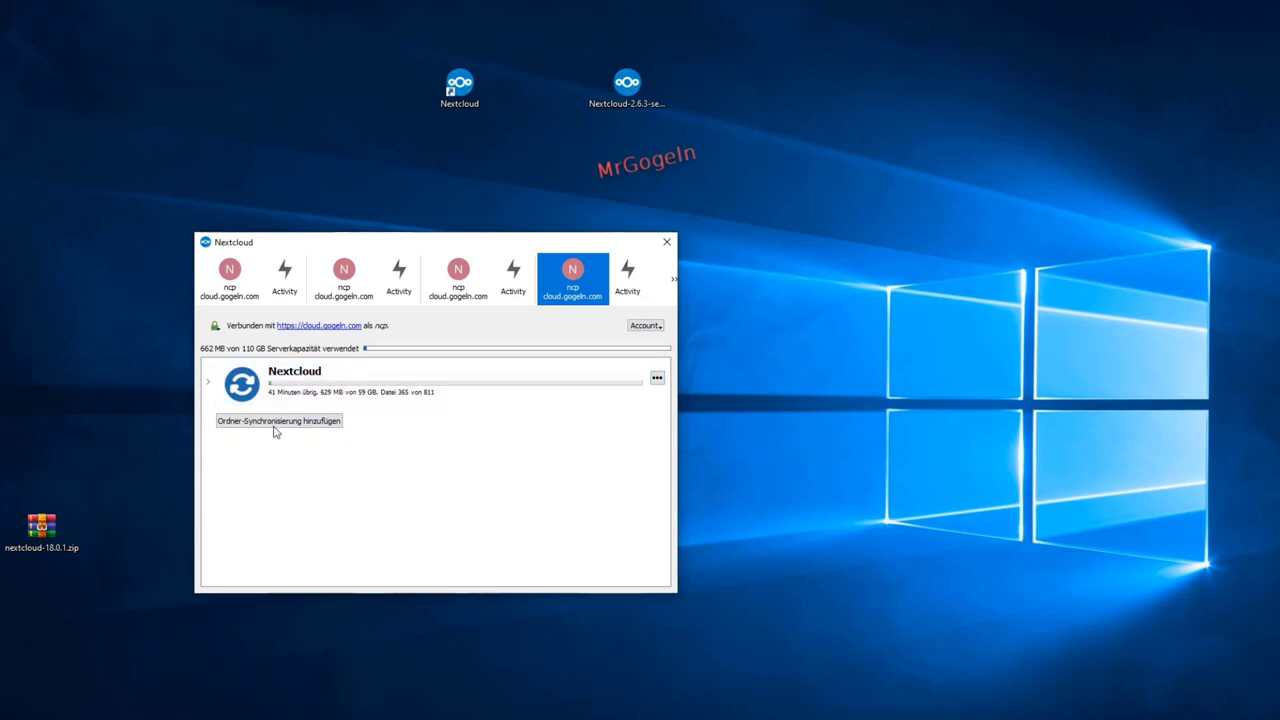
left_click(657, 378)
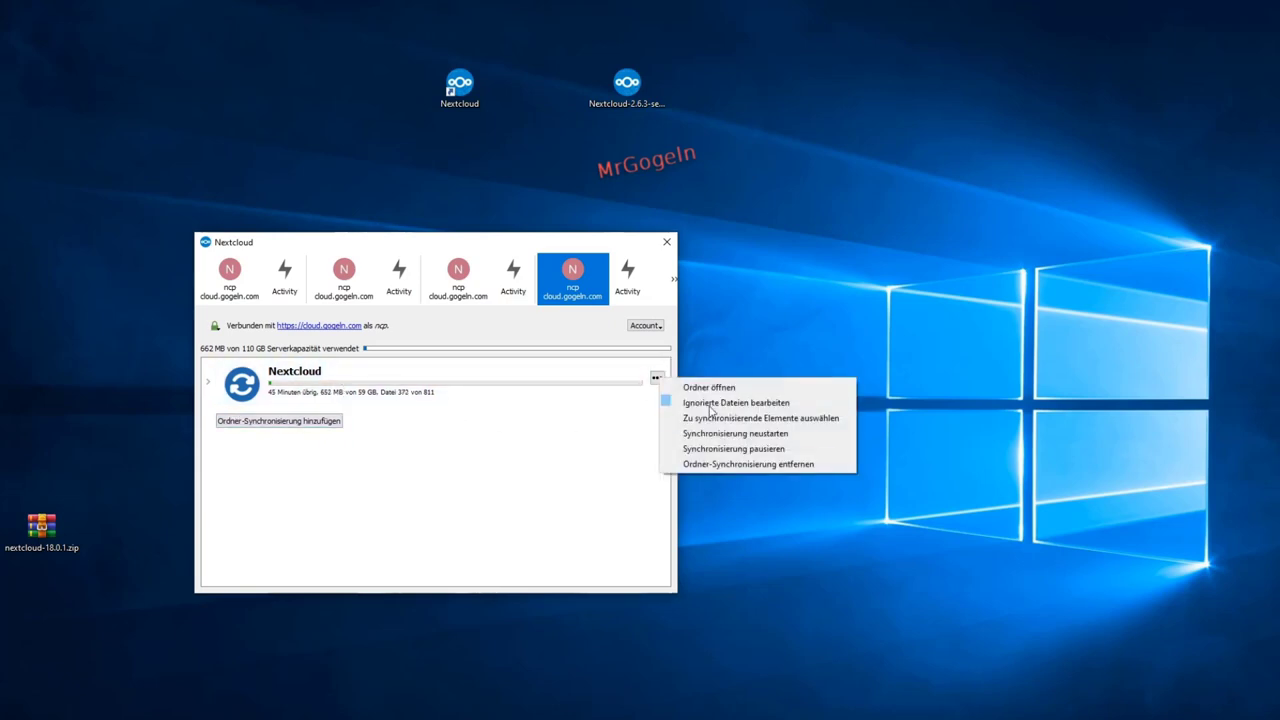
left_click(764, 450)
left_click(645, 382)
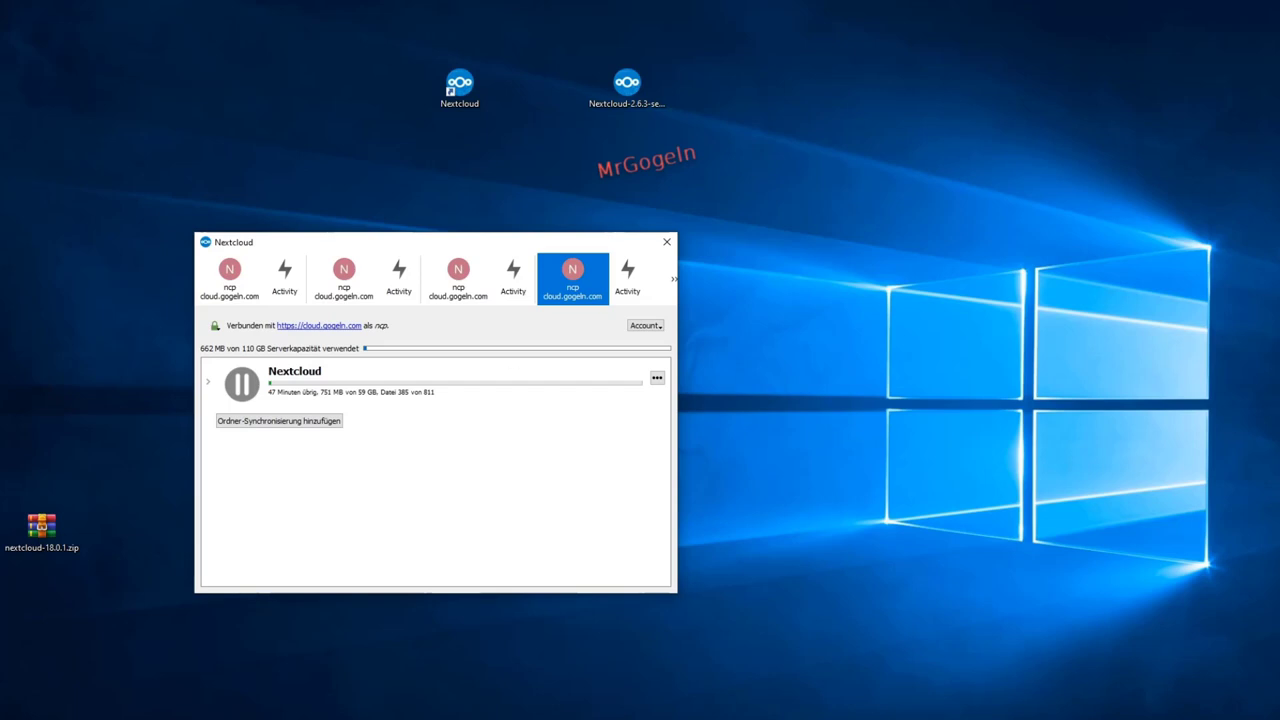
Step: Open a new File Explorer window and examine the files in the first Nextcloud folder
key("super+e")
scroll(766, 443, "down", 5)
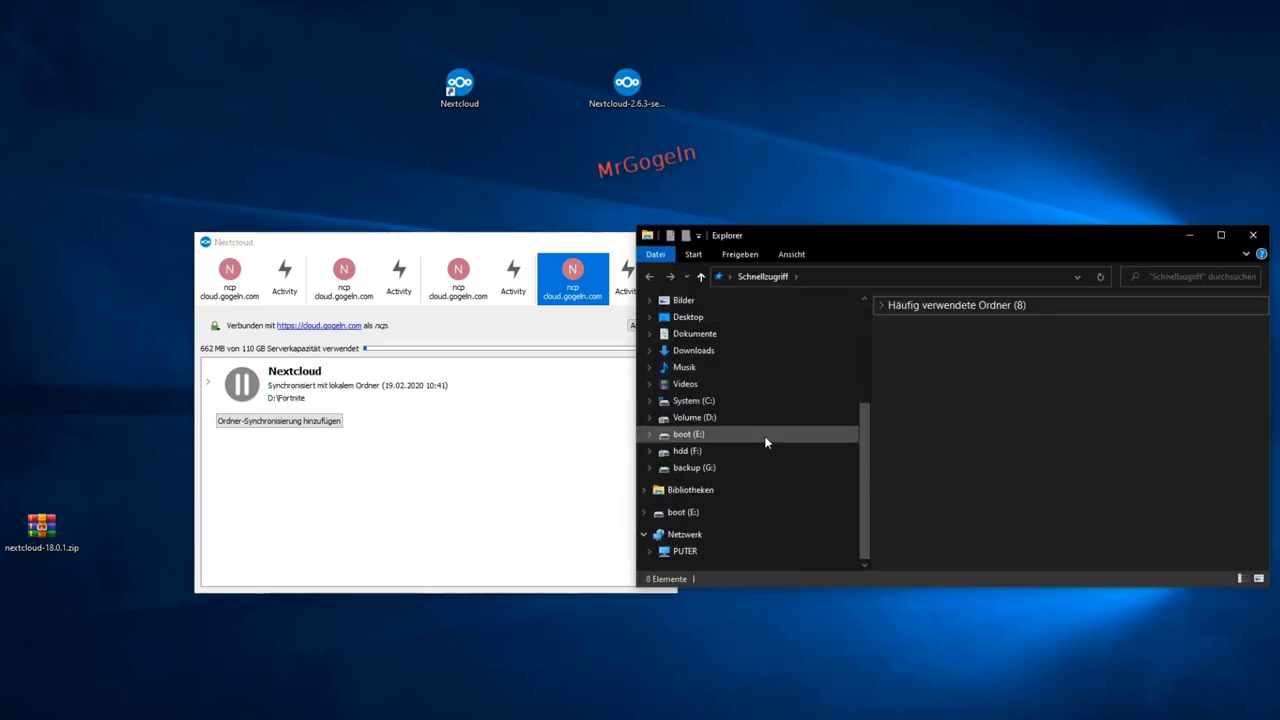
scroll(736, 388, "up", 5)
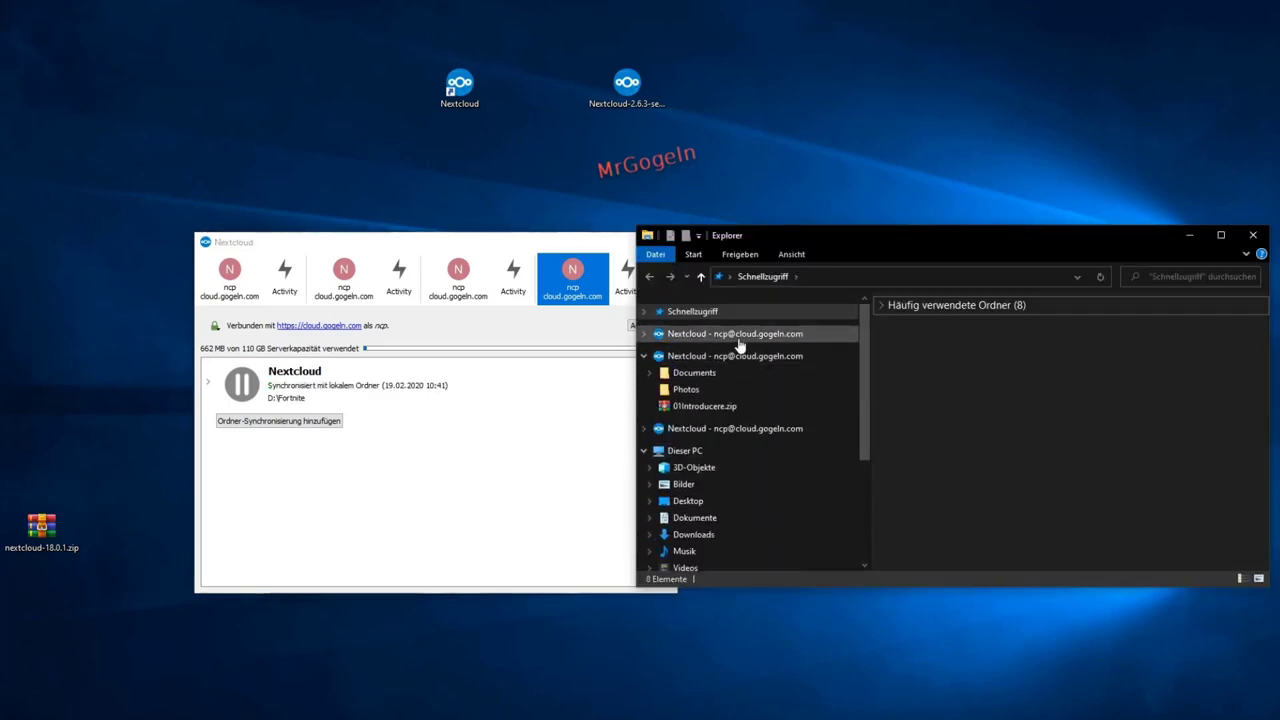
left_click(739, 336)
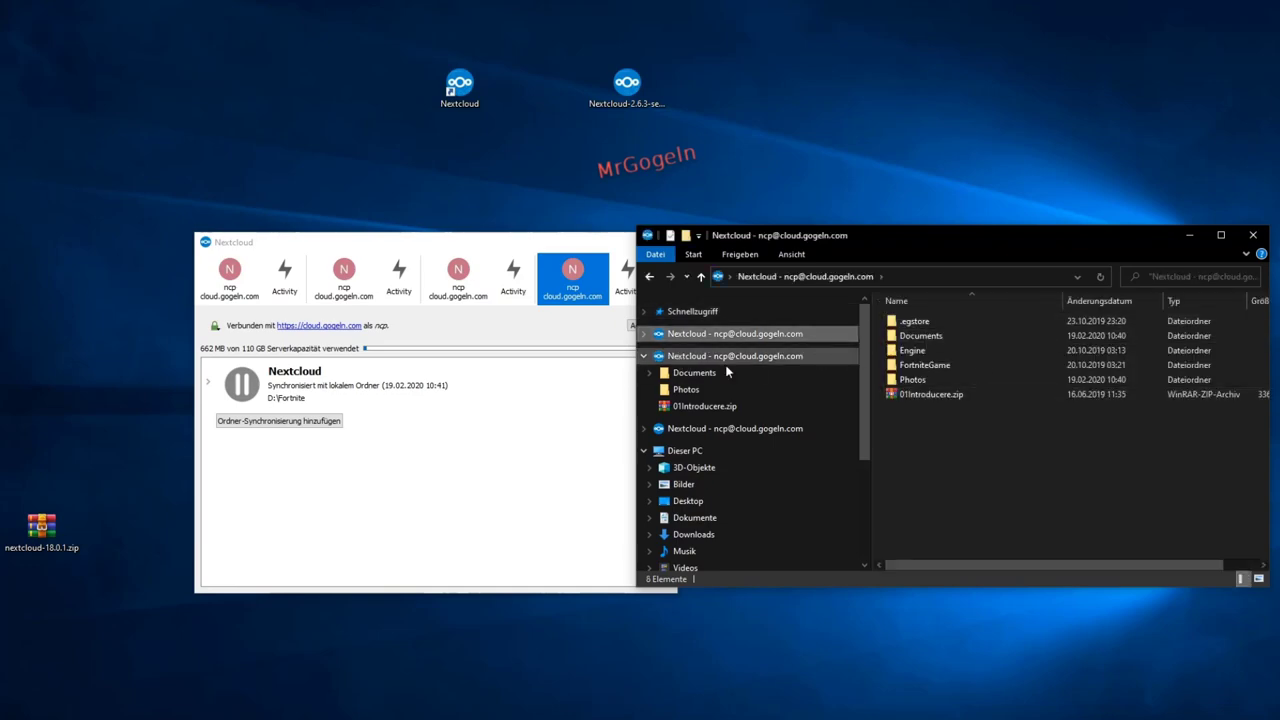
scroll(975, 505, "right", 3)
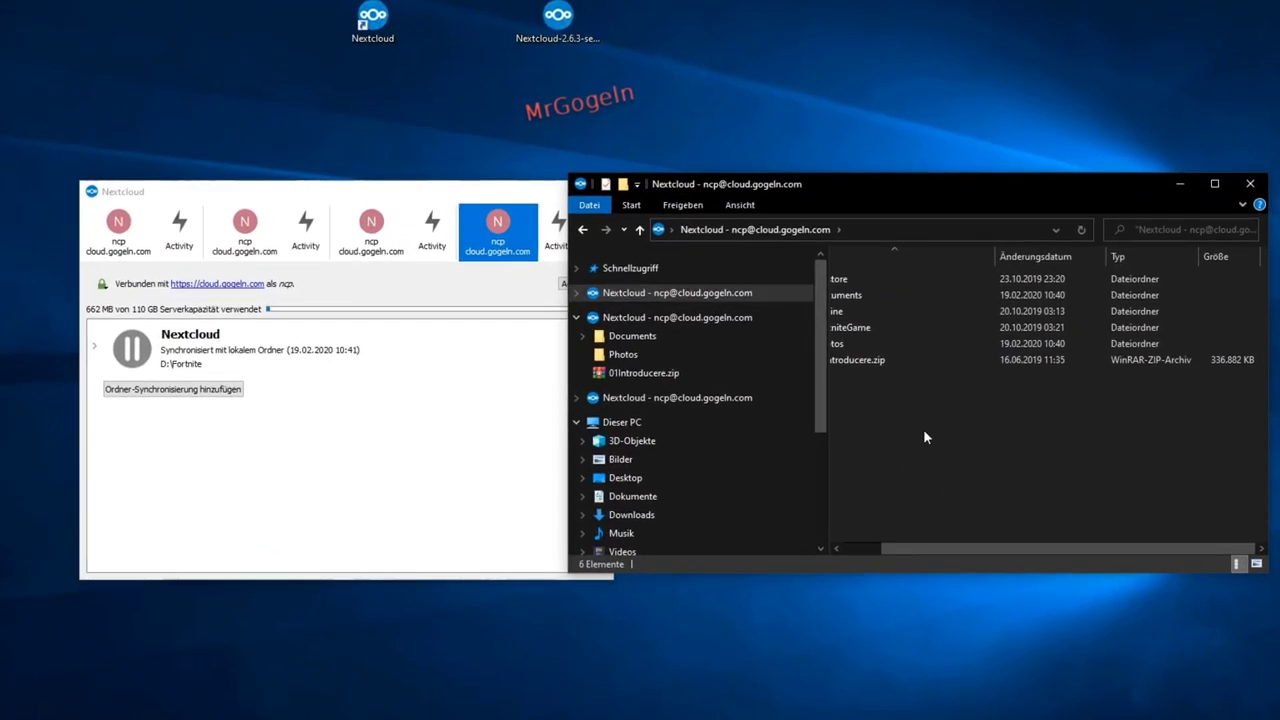
scroll(925, 437, "left", 3)
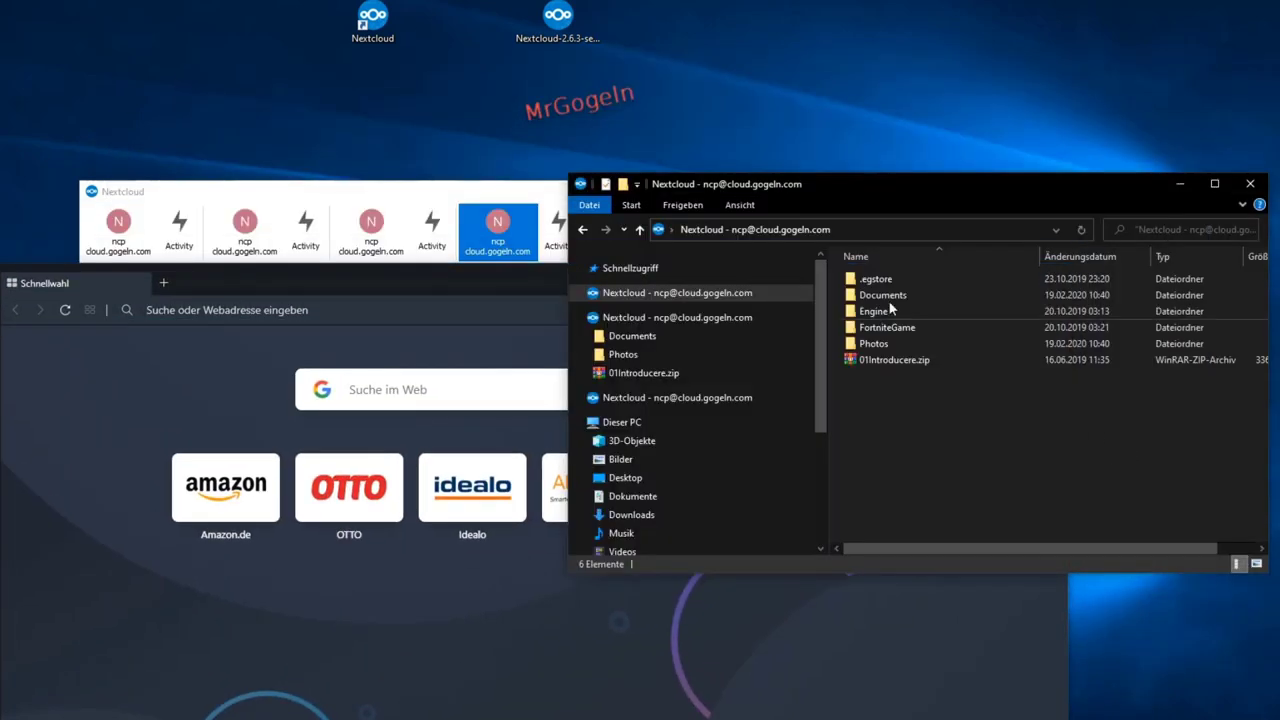
Step: Switch to the web browser and open cloud.gogeln.com
left_click(398, 309)
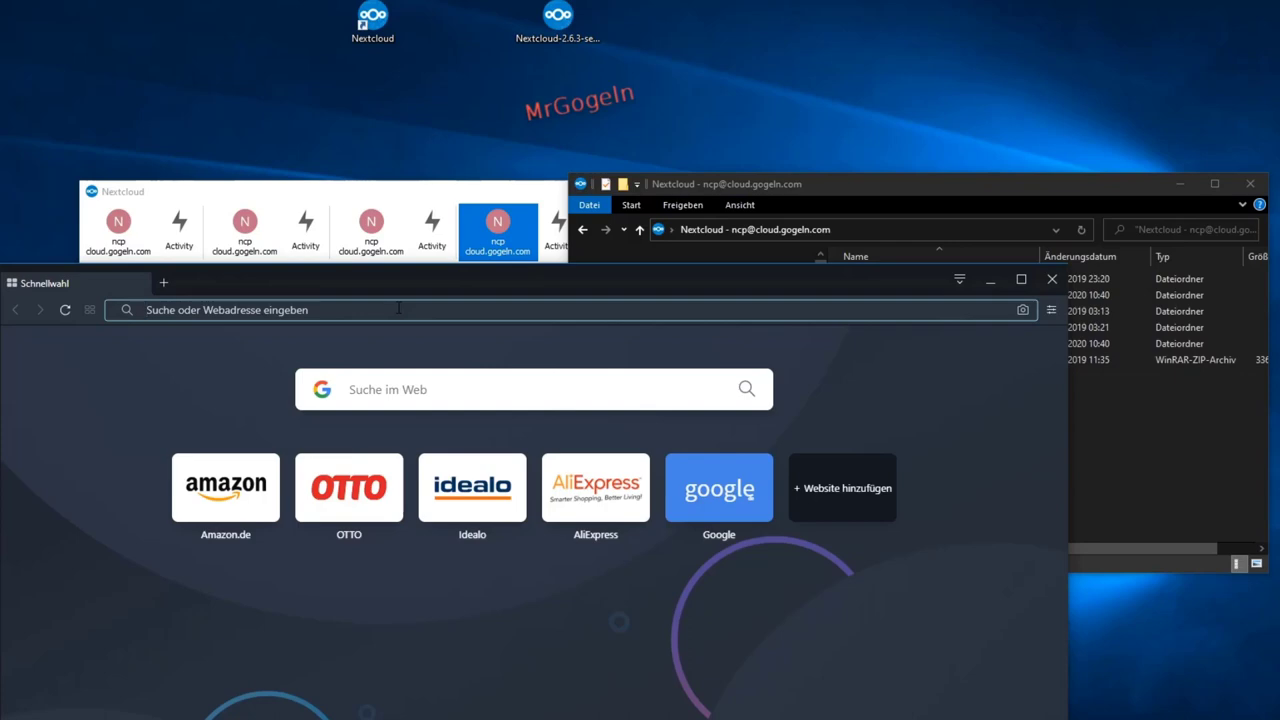
type("clo")
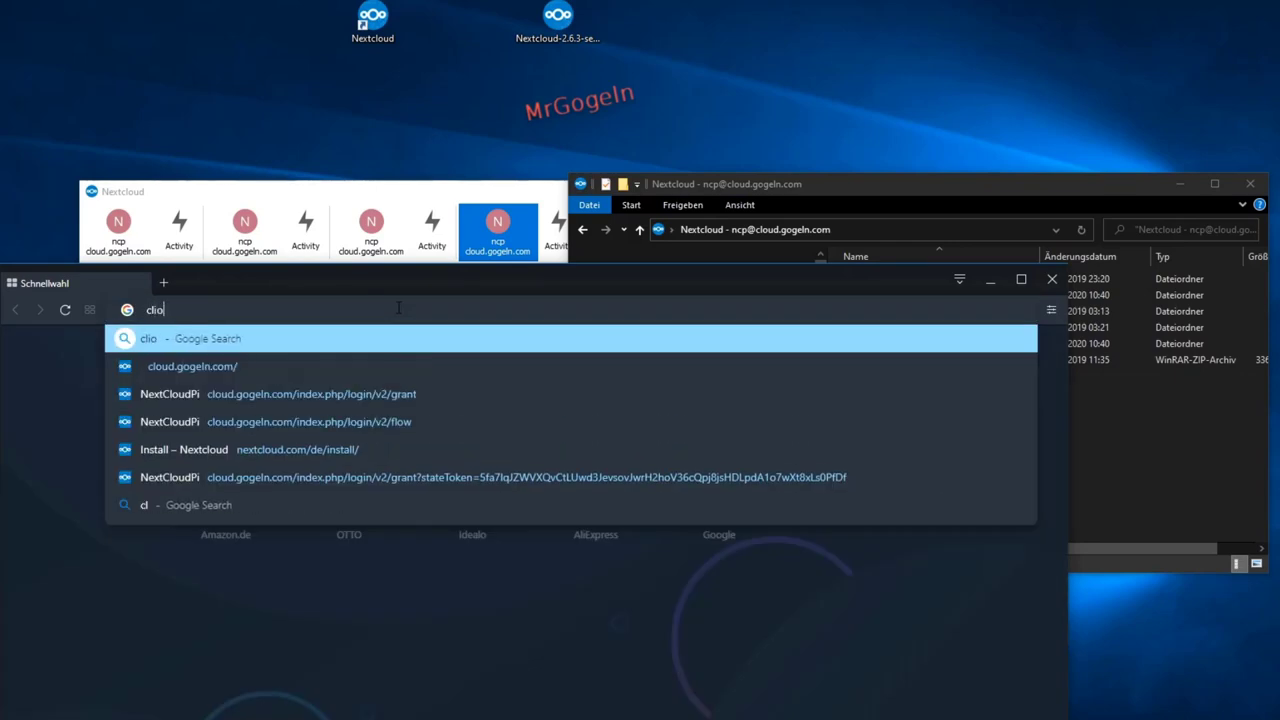
key("BackSpace")
key("BackSpace")
key("BackSpace")
type("clo")
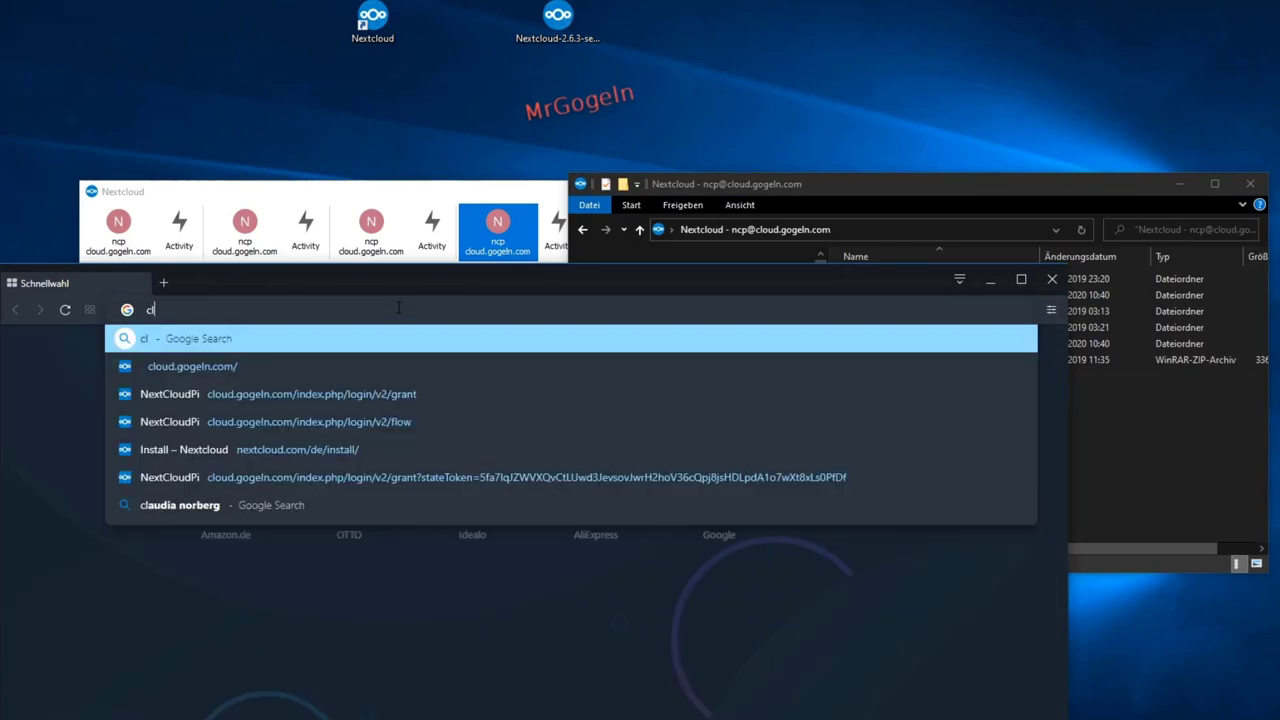
key("BackSpace")
key("BackSpace")
key("BackSpace")
type("cl")
left_click(198, 376)
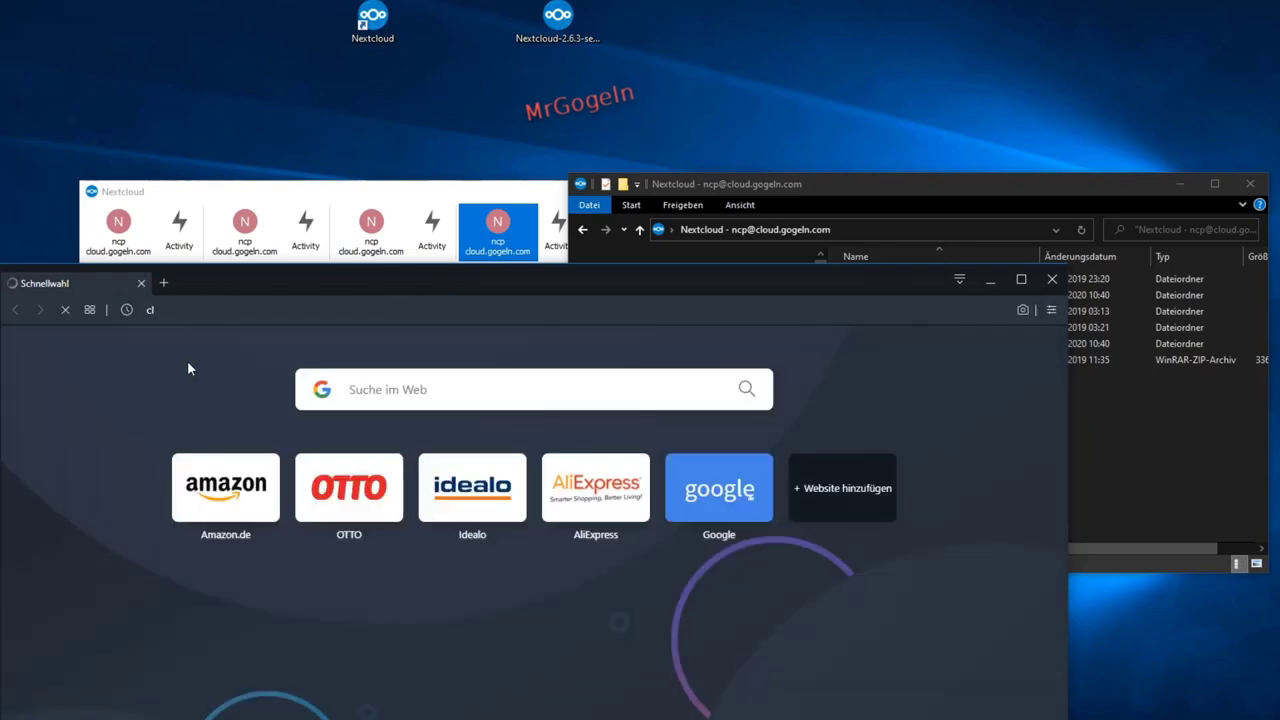
Step: Move the browser window up and examine the complete file list in the Nextcloud web interface
left_click_drag(349, 294, 333, 57)
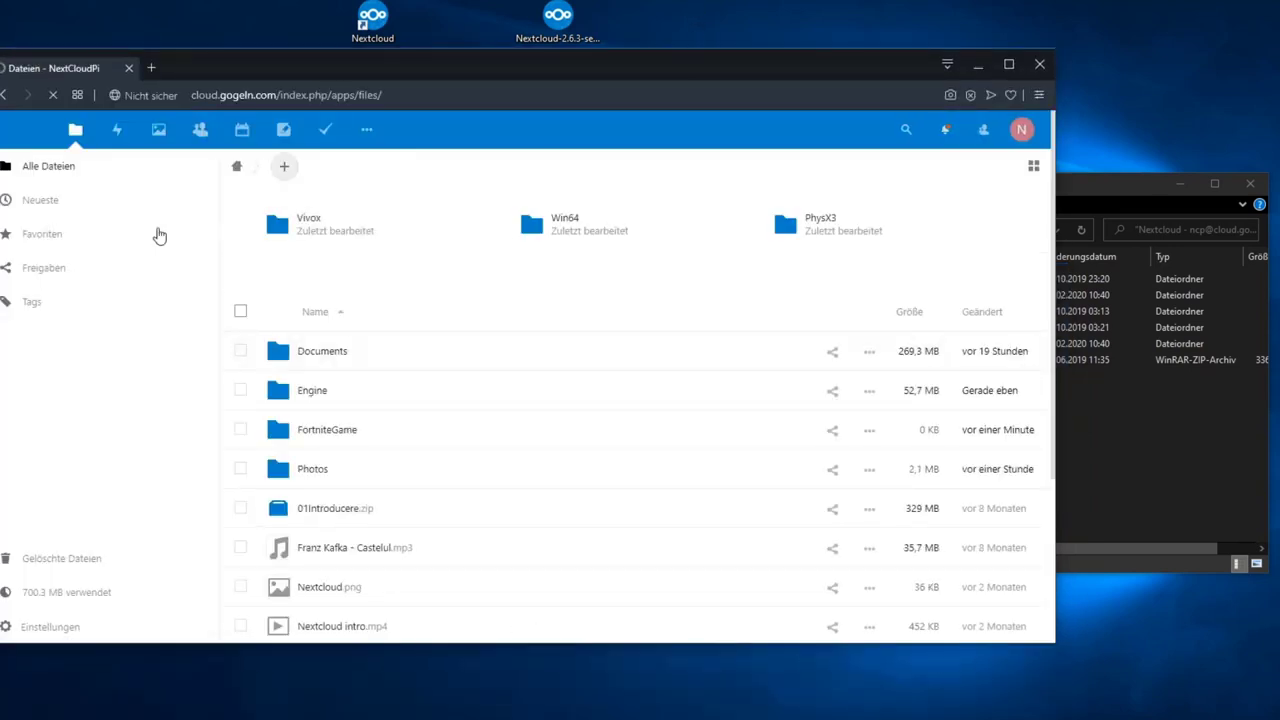
scroll(352, 331, "down", 5)
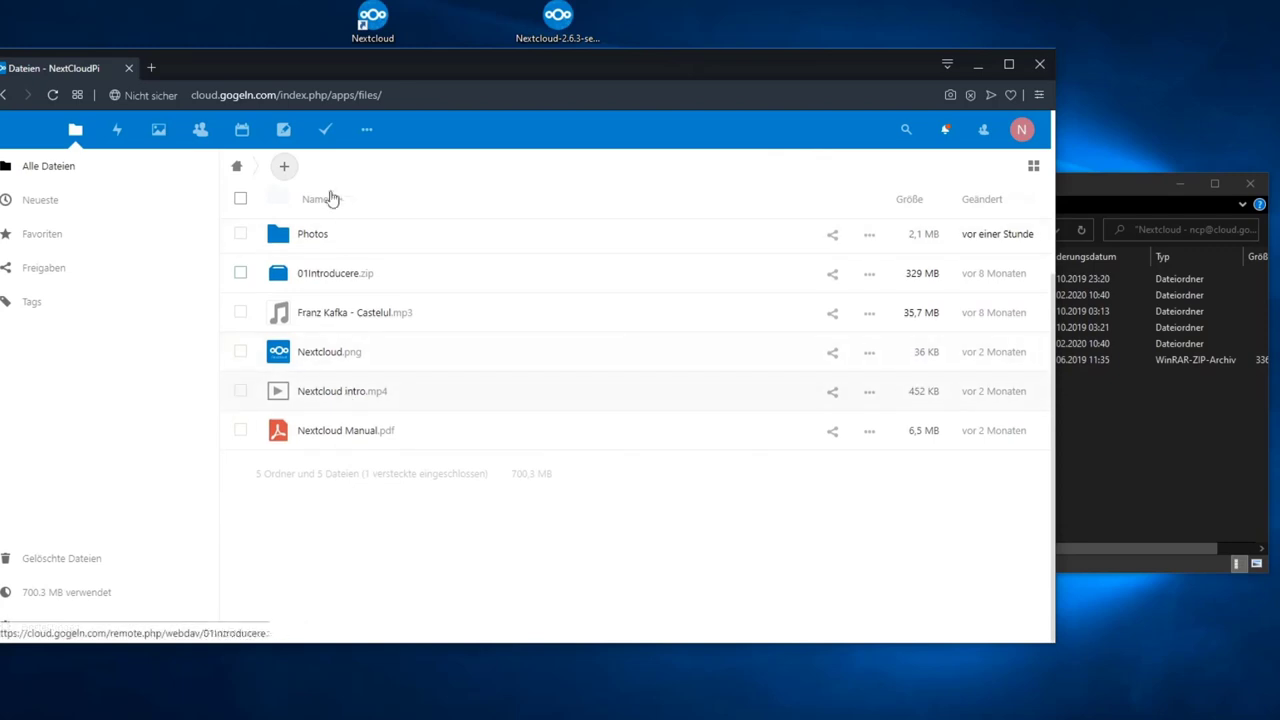
left_click_drag(465, 66, 471, 97)
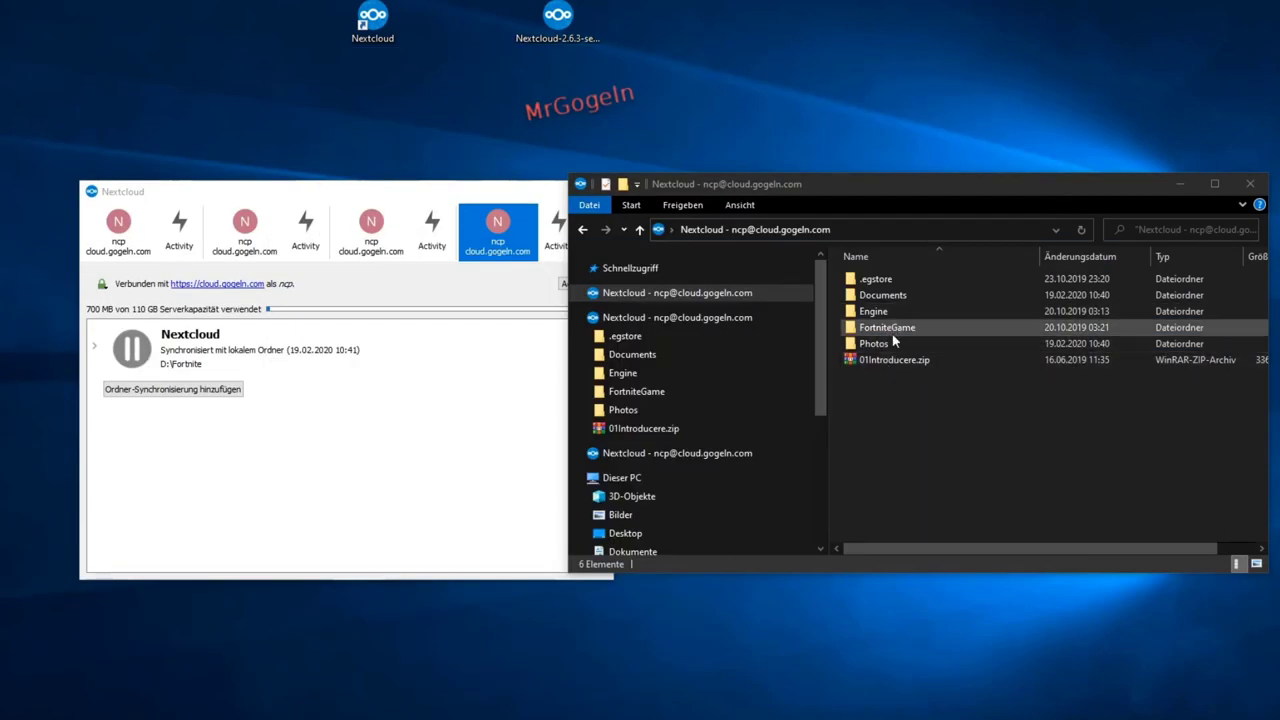
Step: Delete Nextcloud Community.jpg and Hummingbird.jpg from the Photos folder of the local Fortnite sync folder
double_click(893, 343)
left_click(1040, 296)
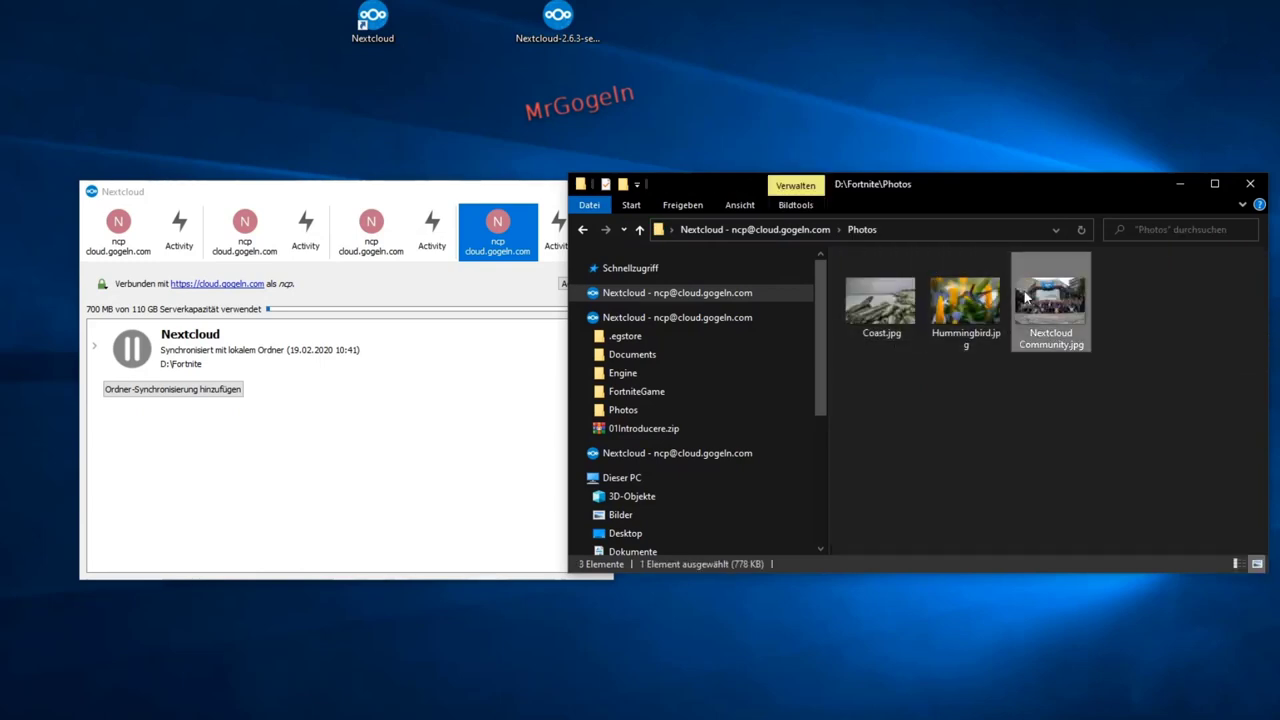
key("Delete")
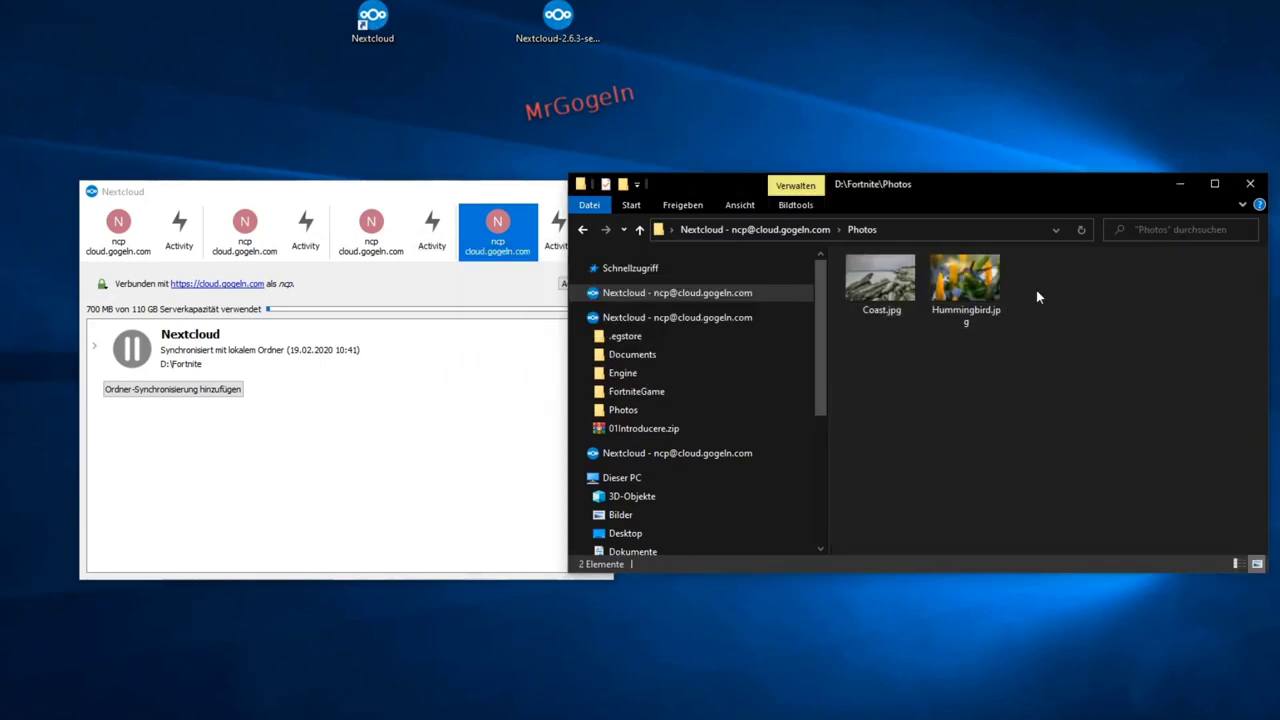
left_click(976, 302)
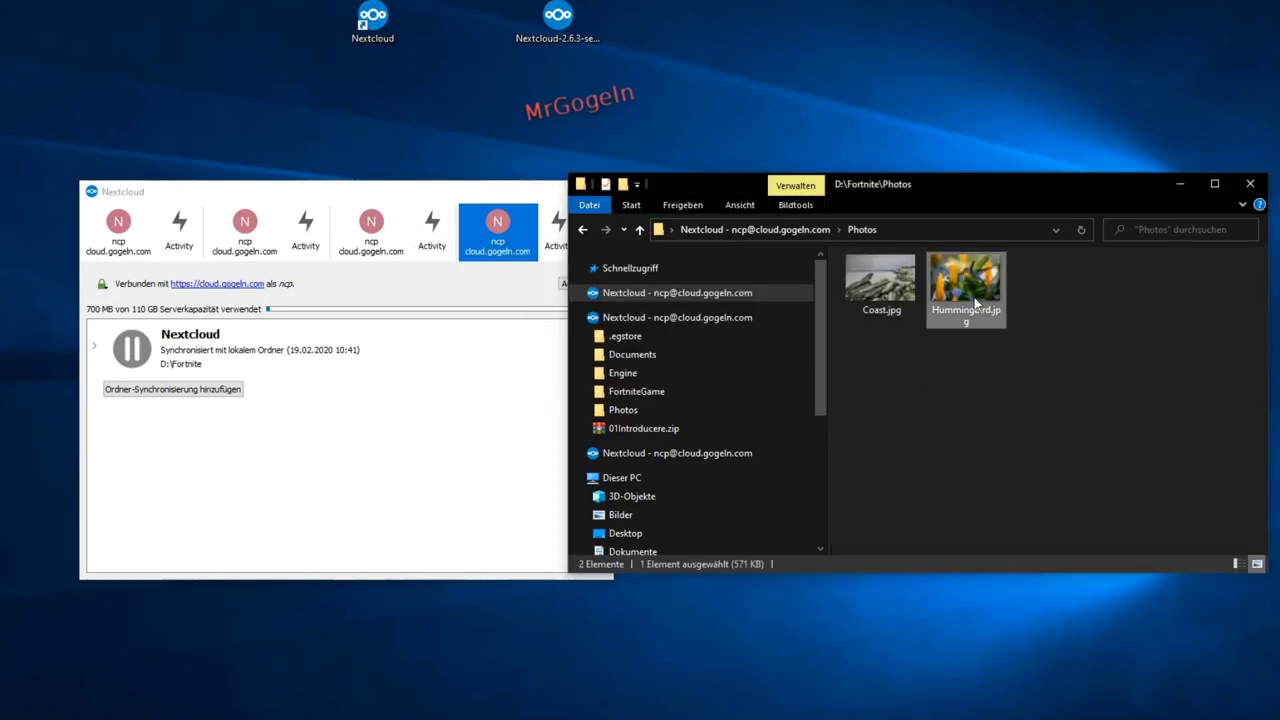
key("Delete")
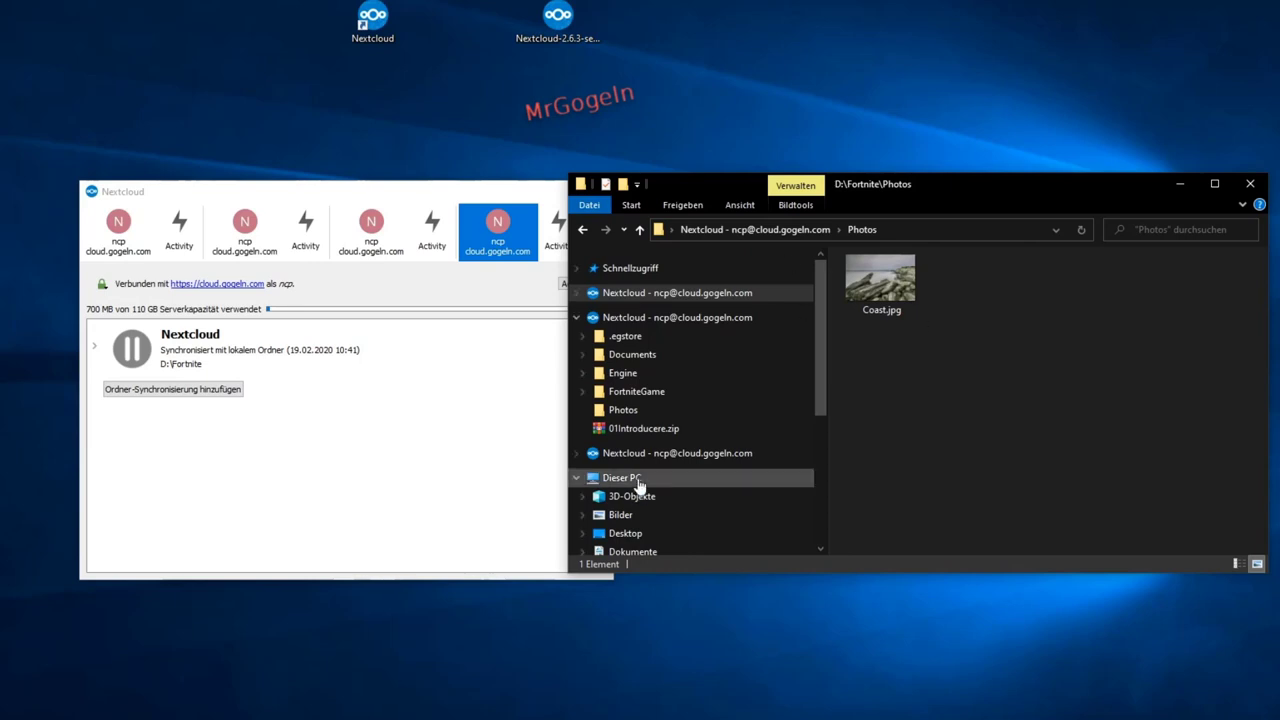
Step: Examine the files in the second Nextcloud folder and close File Explorer
left_click(655, 317)
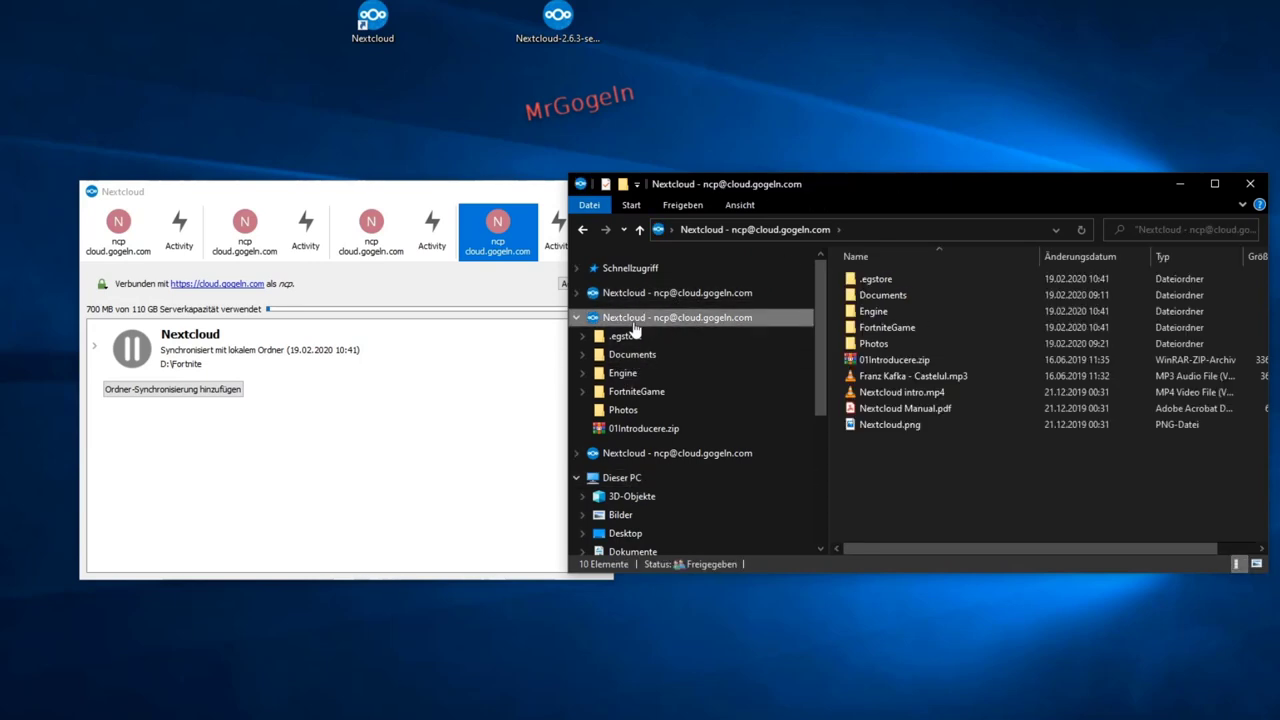
left_click(1250, 183)
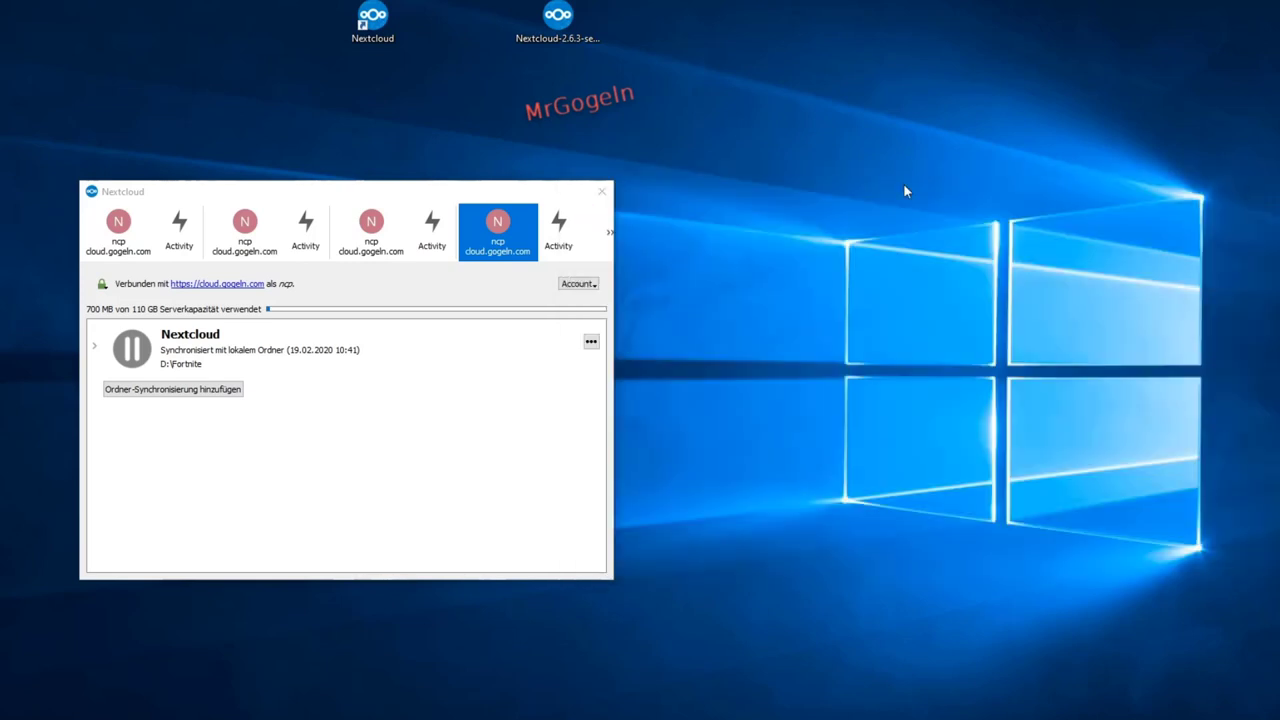
Step: Move the Nextcloud client window aside, review the connected accounts' sync folders and activity logs, and close the client window
left_click_drag(528, 192, 1116, 104)
left_click_drag(608, 345, 294, 57)
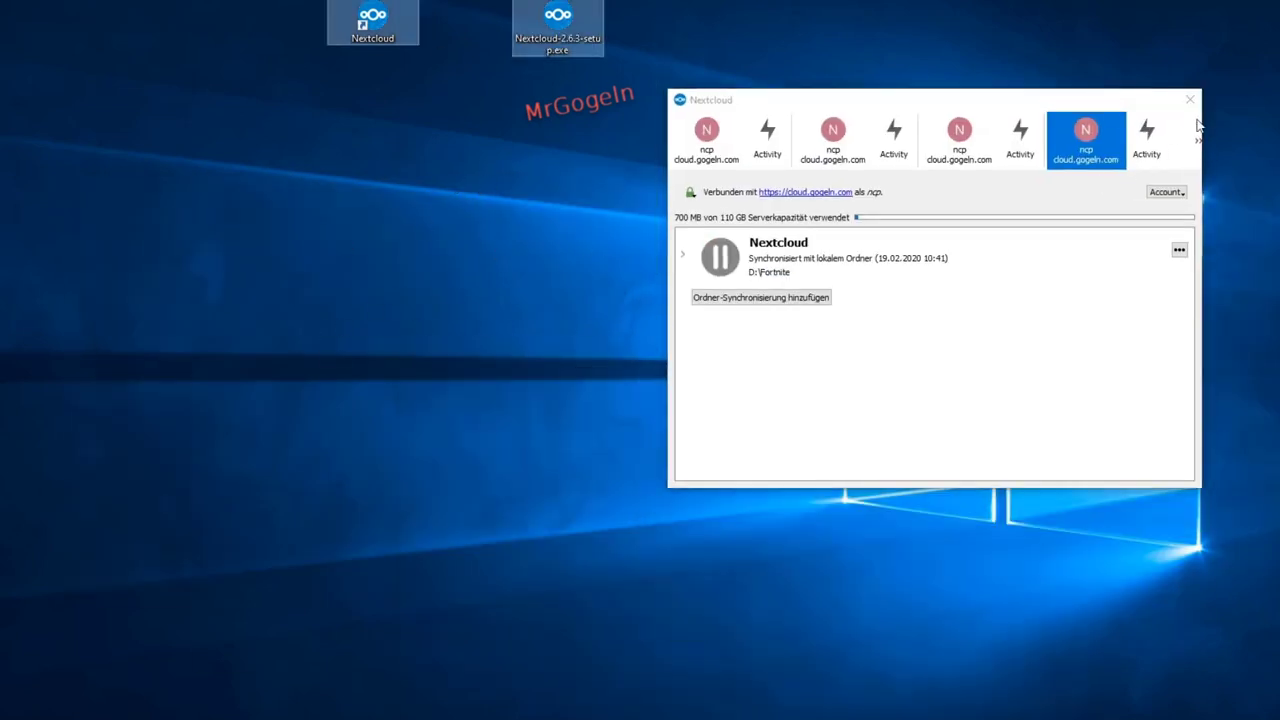
left_click(1147, 145)
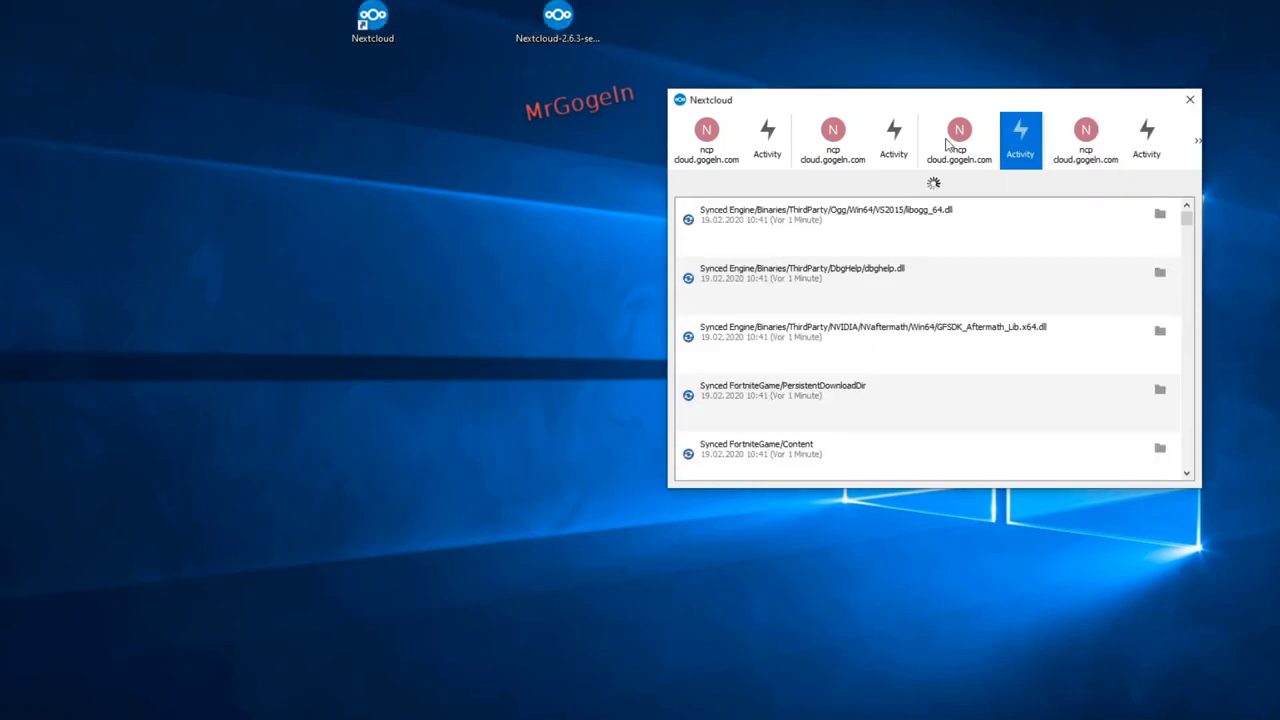
left_click(1084, 140)
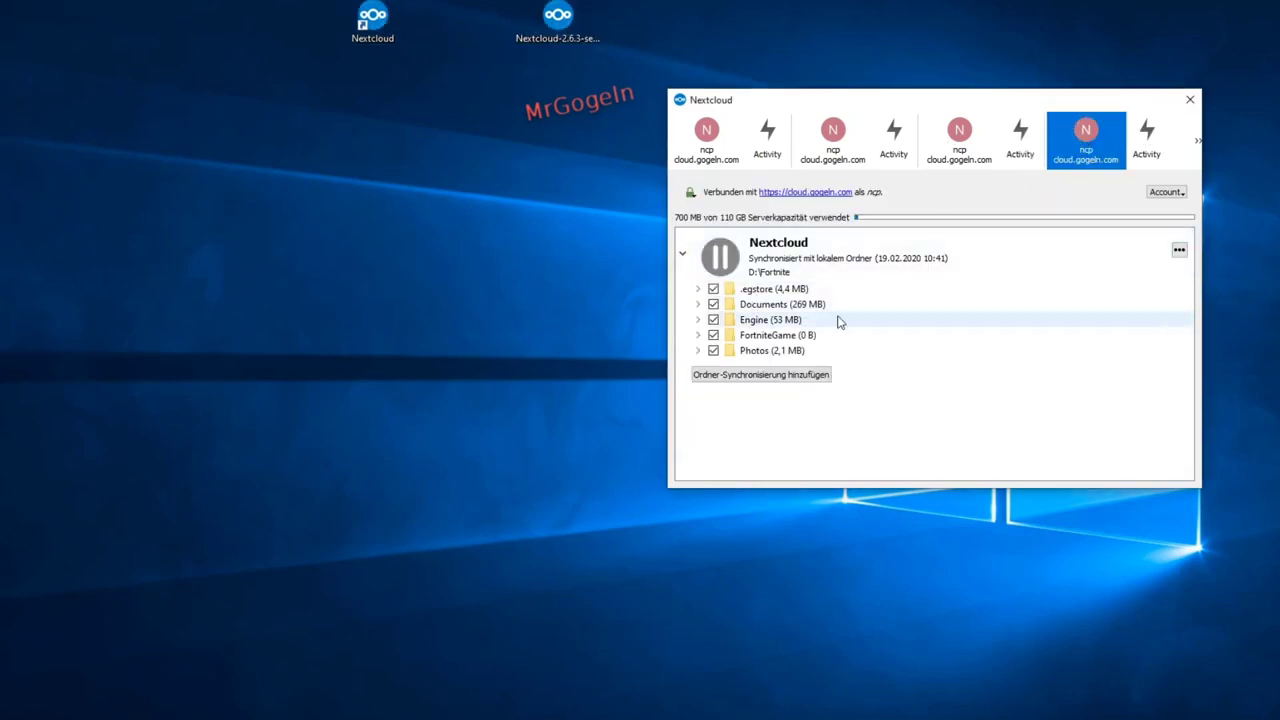
left_click(1018, 145)
left_click(893, 138)
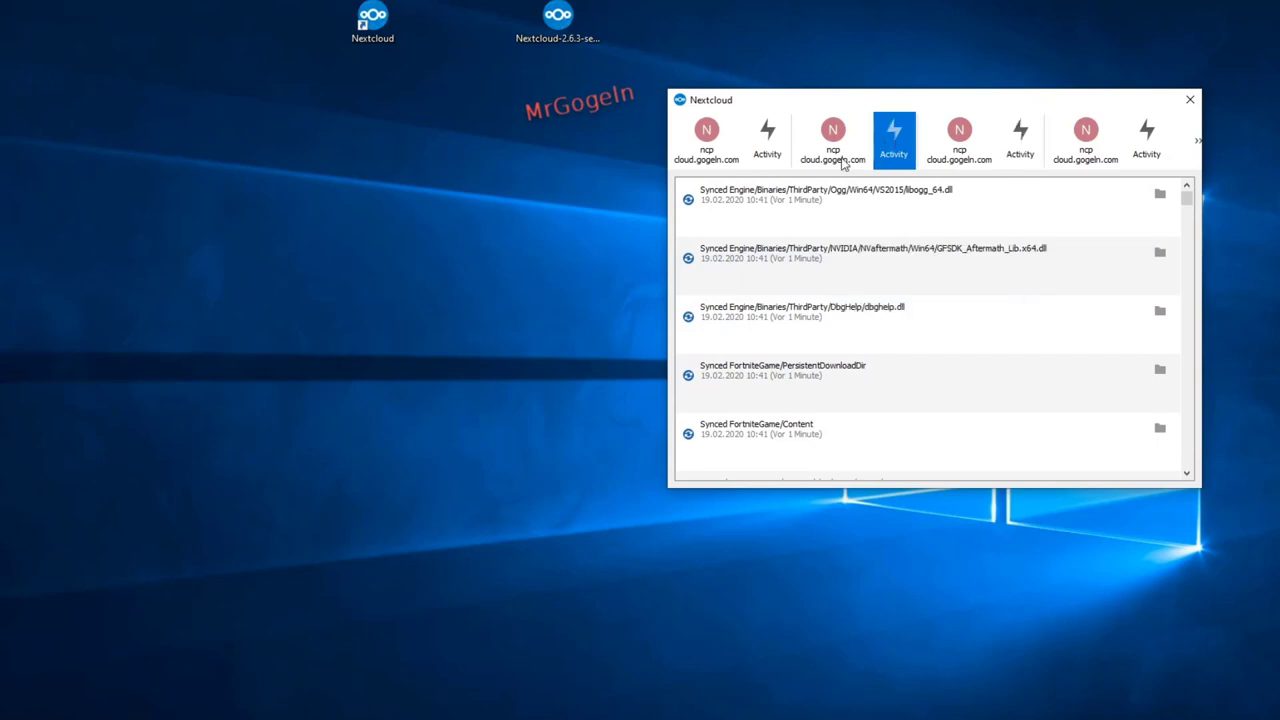
left_click(833, 140)
left_click(724, 148)
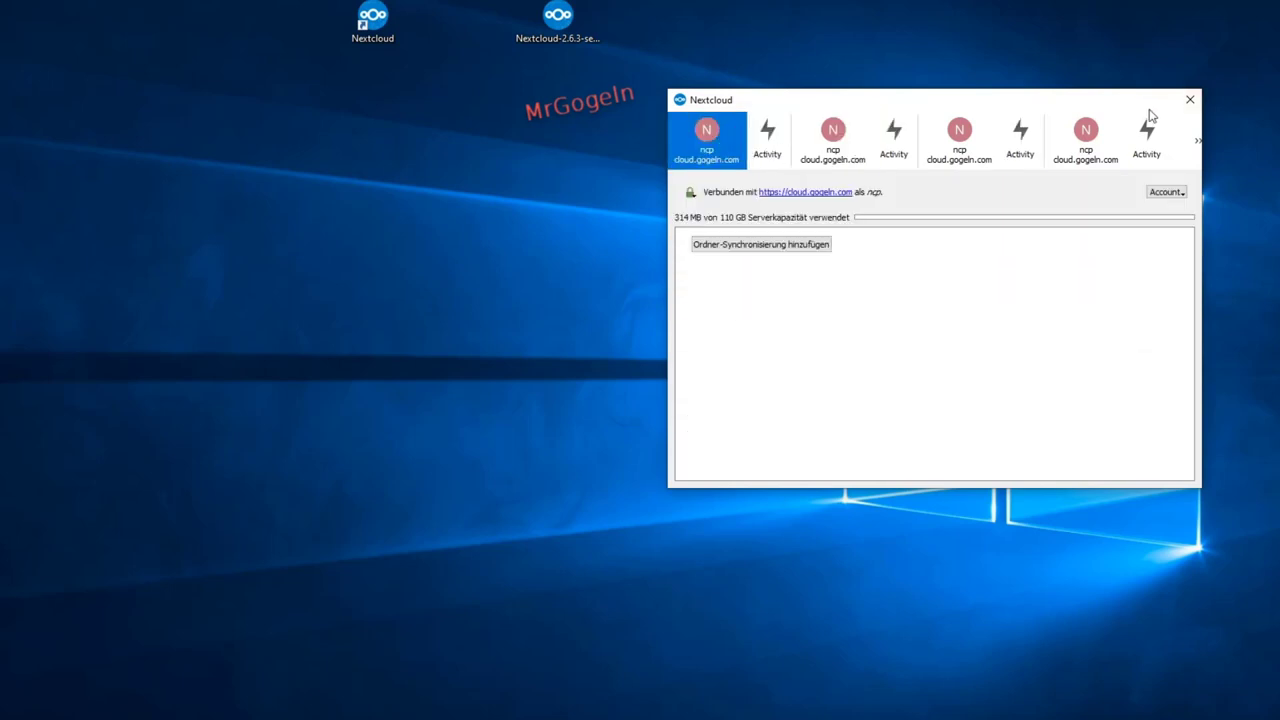
left_click(1190, 99)
left_click(1121, 177)
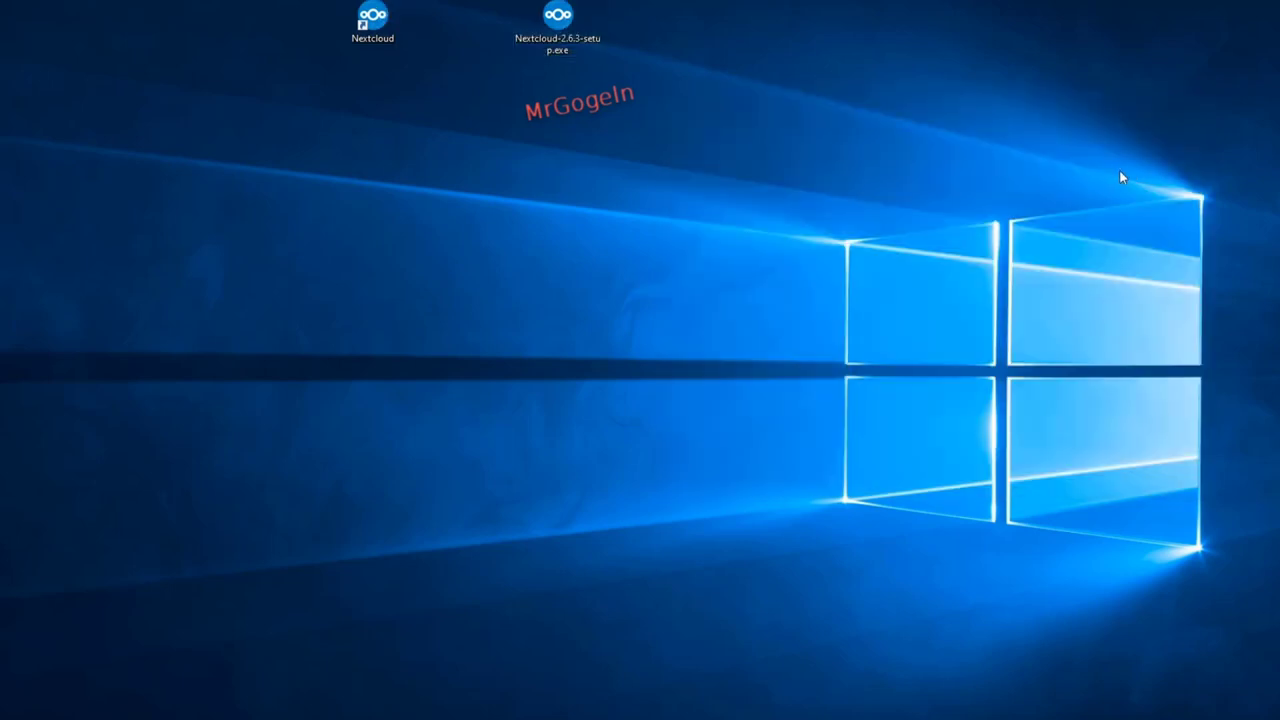